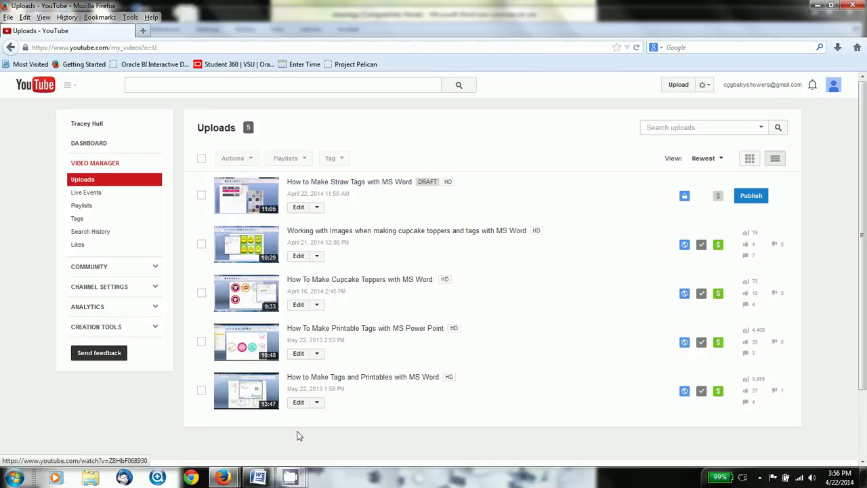
Switch to the strawtags document in Word and insert a table with two columns and four rows below the sample tags
{"action": "left_click", "coordinate": [257, 479]}
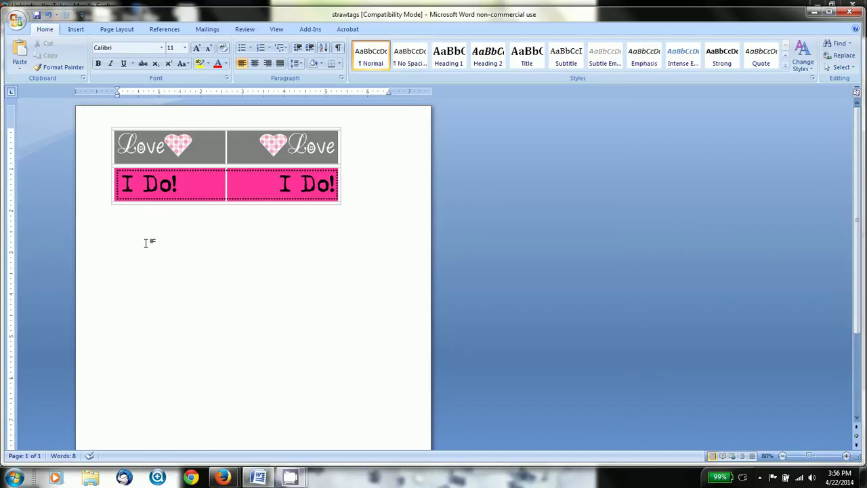
{"action": "left_click", "coordinate": [79, 30]}
{"action": "left_click", "coordinate": [95, 63]}
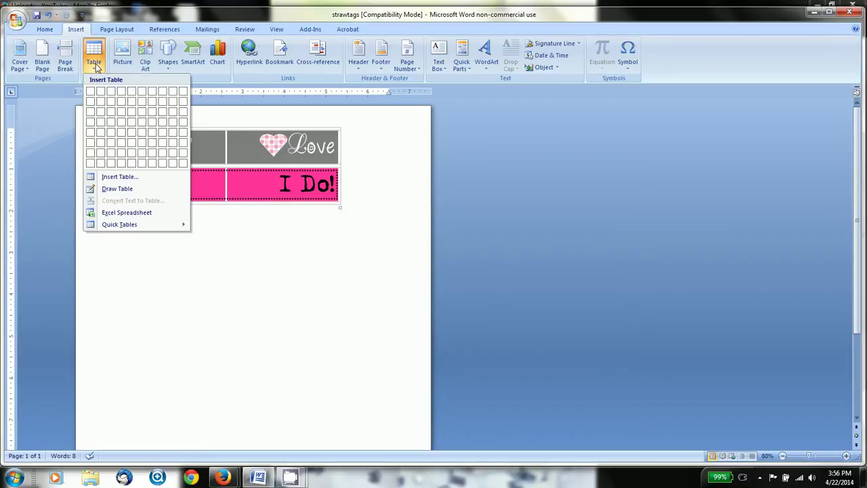
{"action": "left_click", "coordinate": [100, 123]}
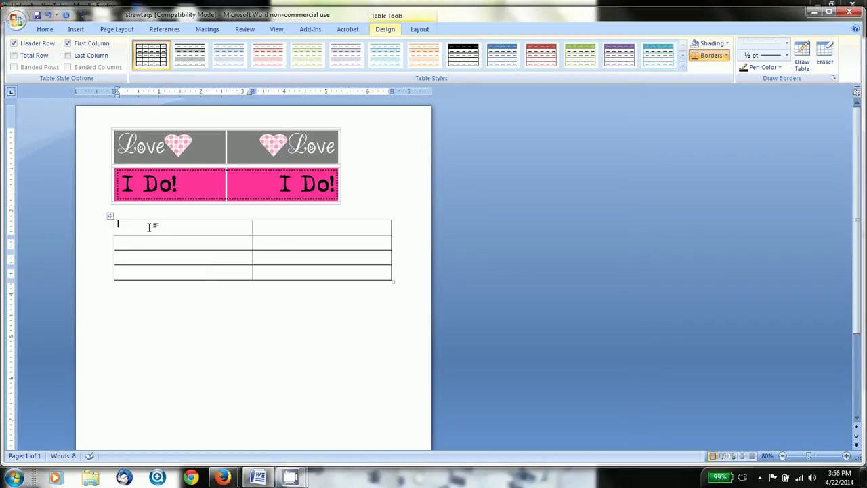
Select all cells of the new table and specify a taller height for its four rows
{"action": "left_click_drag", "start_coordinate": [244, 229], "coordinate": [275, 275]}
{"action": "right_click", "coordinate": [275, 275]}
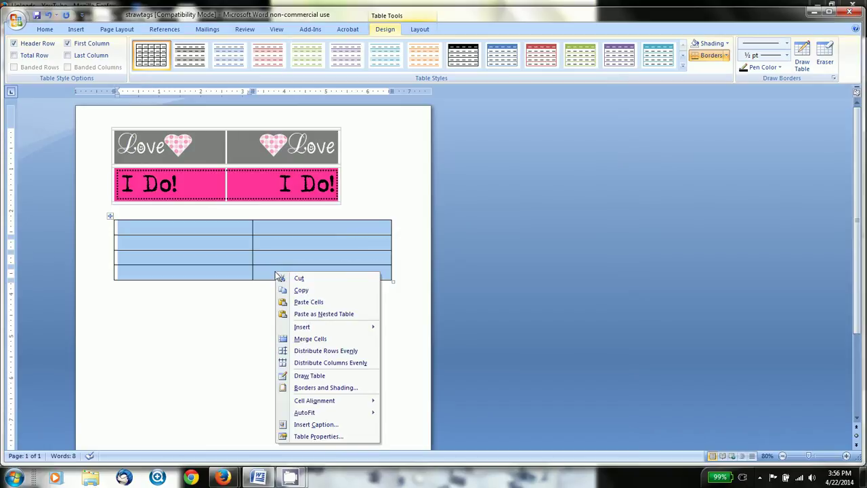
{"action": "left_click", "coordinate": [319, 436]}
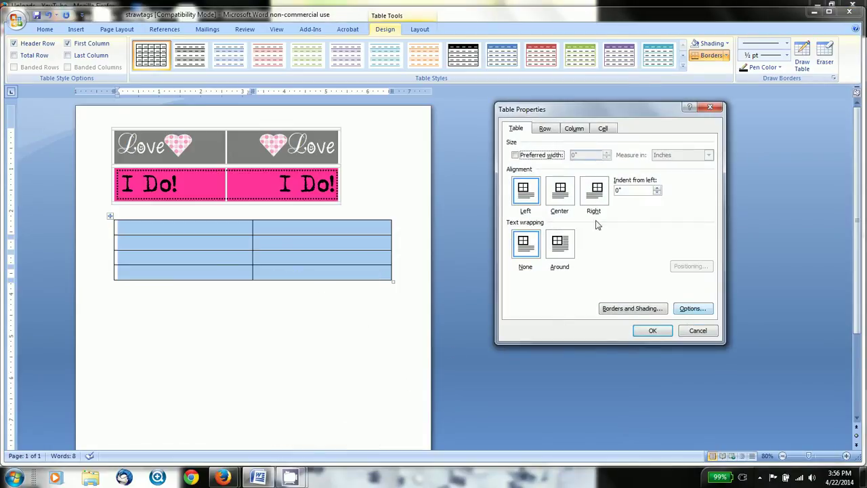
{"action": "left_click", "coordinate": [544, 129]}
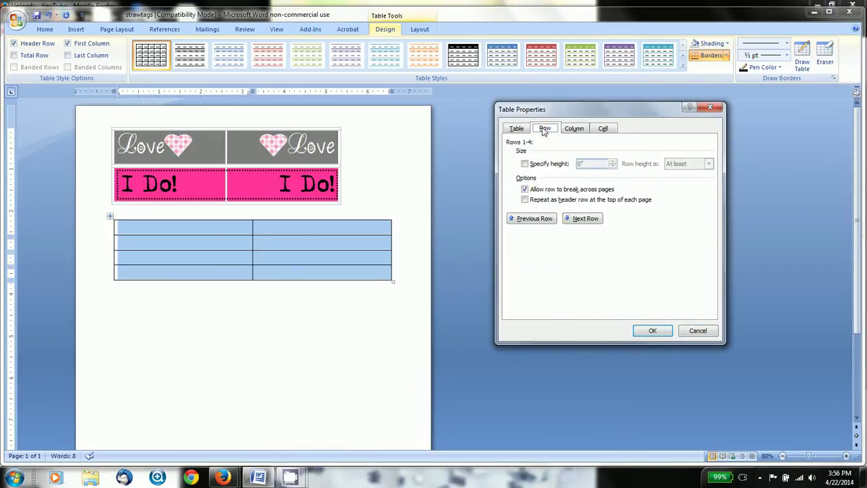
{"action": "left_click", "coordinate": [525, 164]}
{"action": "left_click", "coordinate": [612, 162]}
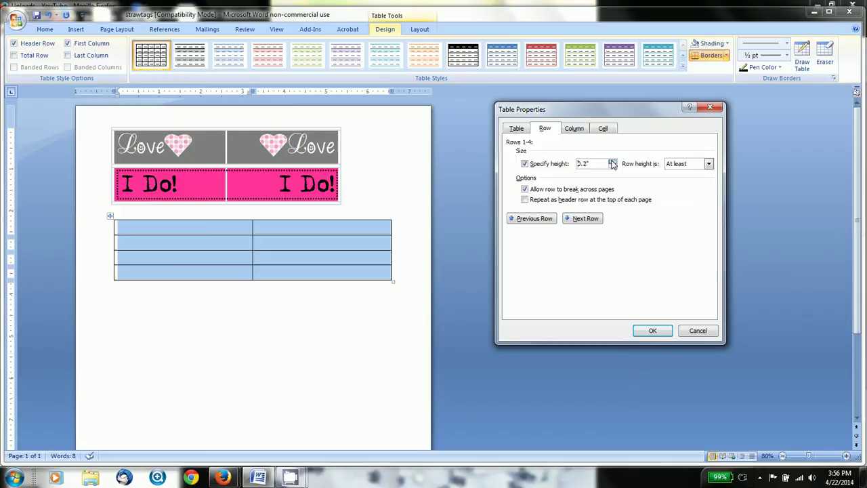
Set the preferred width of both table columns to 2.7 inches and apply the table properties
{"action": "left_click", "coordinate": [576, 129]}
{"action": "left_click", "coordinate": [617, 166]}
{"action": "left_click", "coordinate": [617, 167]}
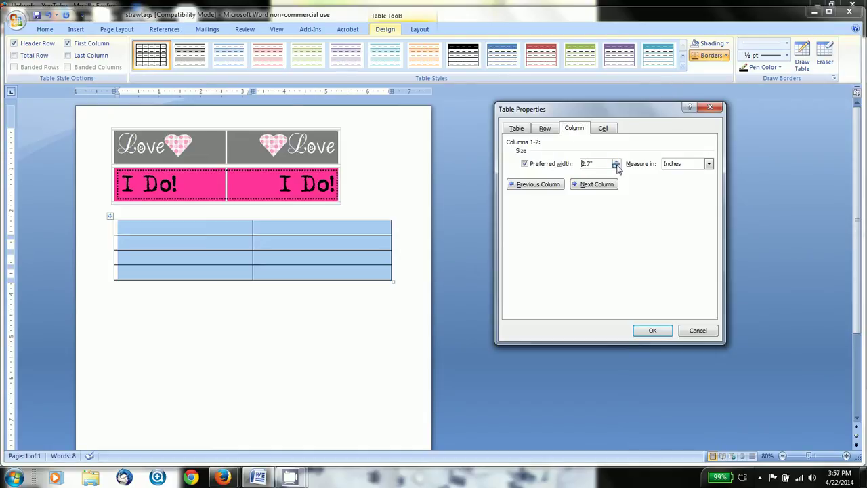
{"action": "left_click", "coordinate": [652, 331]}
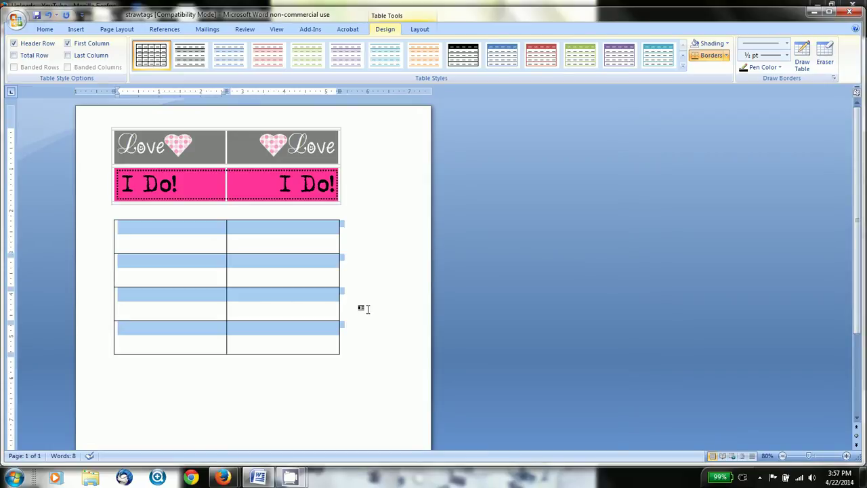
Allow spacing between the new table's cells and increase it slightly above 0.01 inch
{"action": "left_click", "coordinate": [45, 29]}
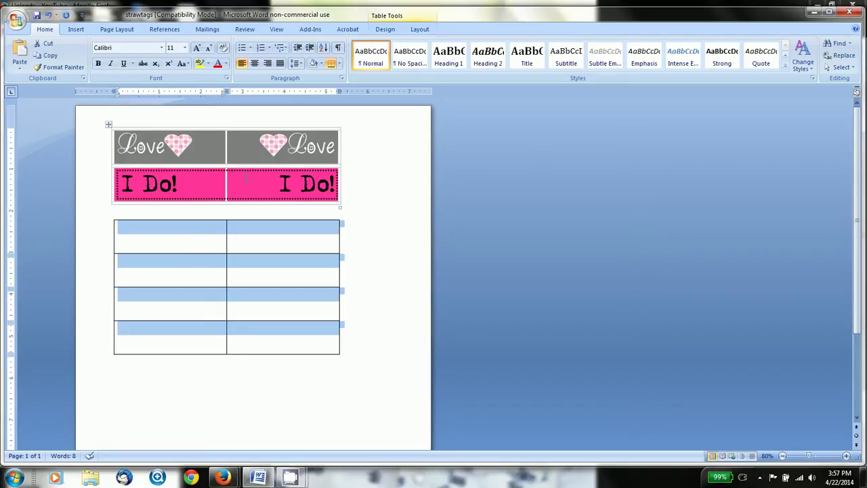
{"action": "right_click", "coordinate": [217, 232]}
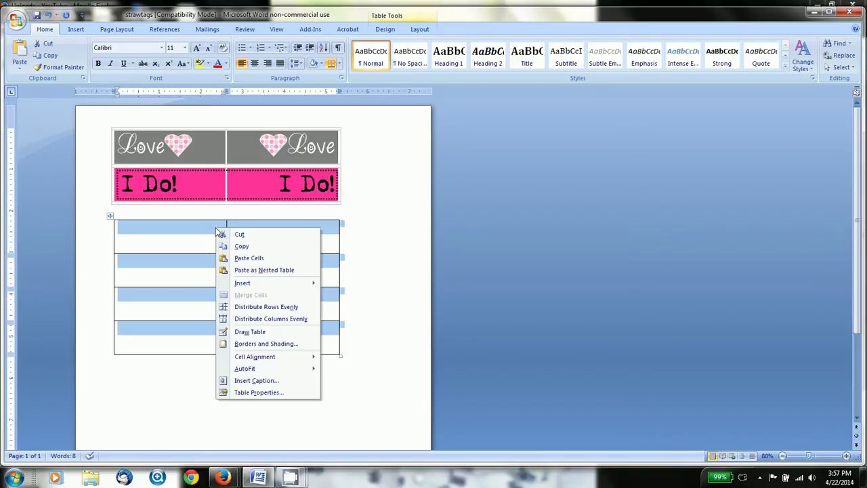
{"action": "left_click", "coordinate": [257, 393]}
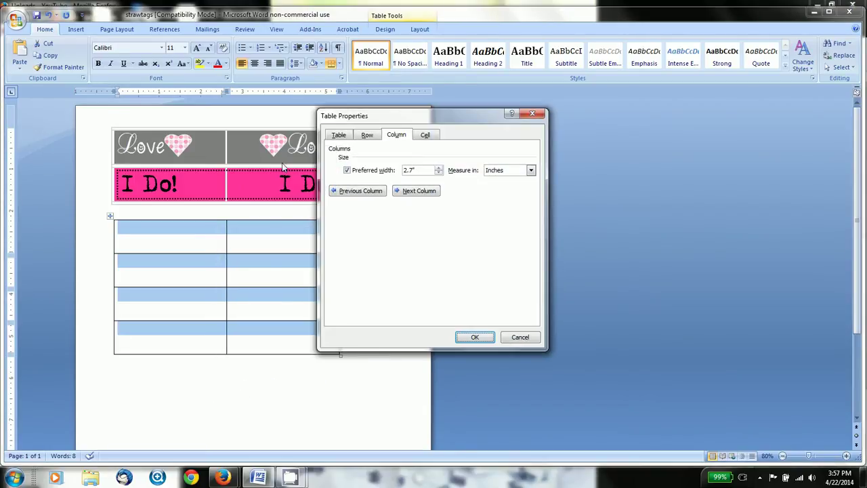
{"action": "left_click", "coordinate": [339, 136]}
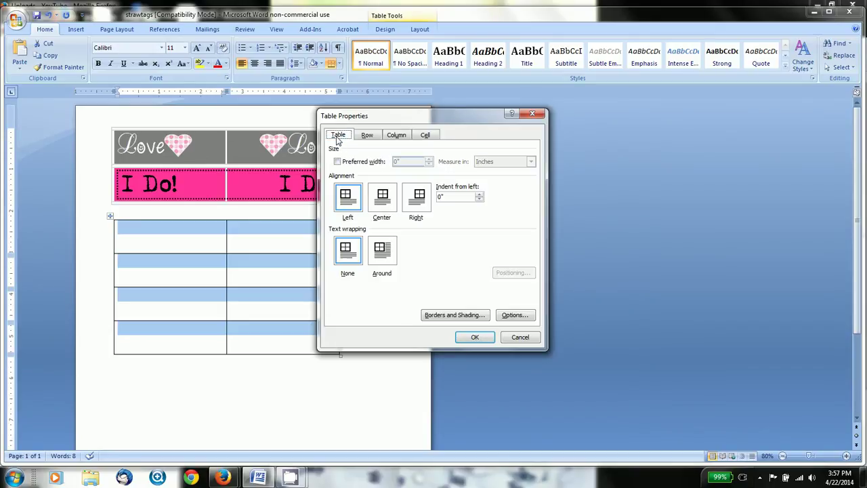
{"action": "left_click", "coordinate": [508, 316]}
{"action": "left_click", "coordinate": [277, 292]}
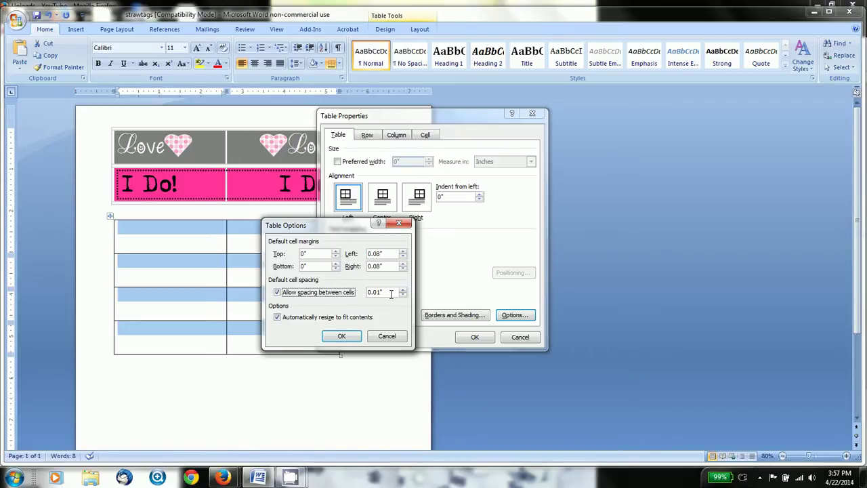
{"action": "left_click", "coordinate": [402, 288]}
{"action": "left_click", "coordinate": [403, 288]}
{"action": "left_click", "coordinate": [345, 337]}
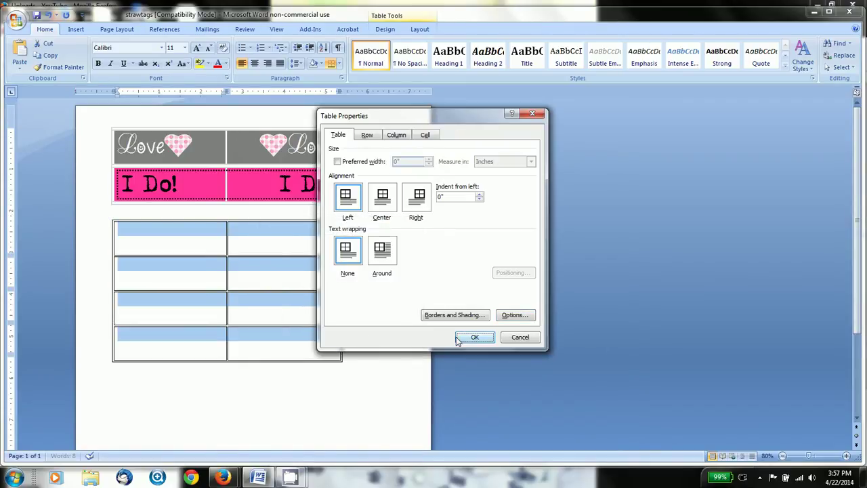
Set the table's border line to a solid light gray style with a width of 1 pt
{"action": "left_click_drag", "start_coordinate": [390, 121], "coordinate": [462, 133]}
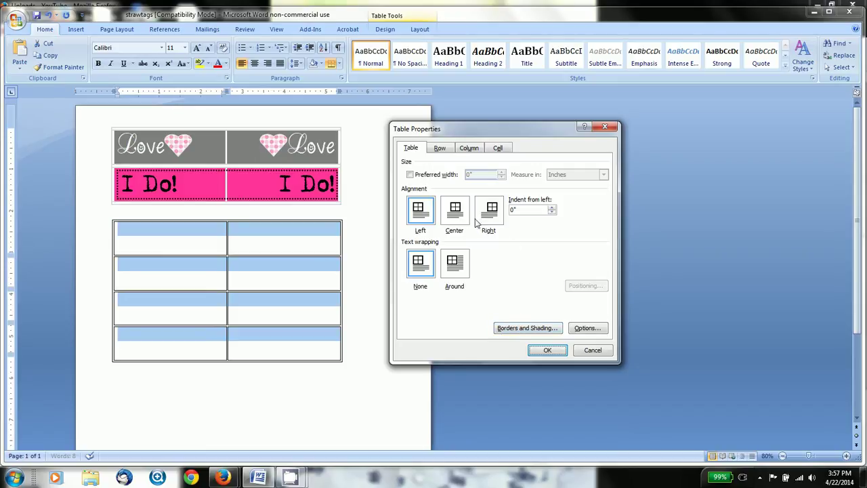
{"action": "left_click", "coordinate": [511, 332]}
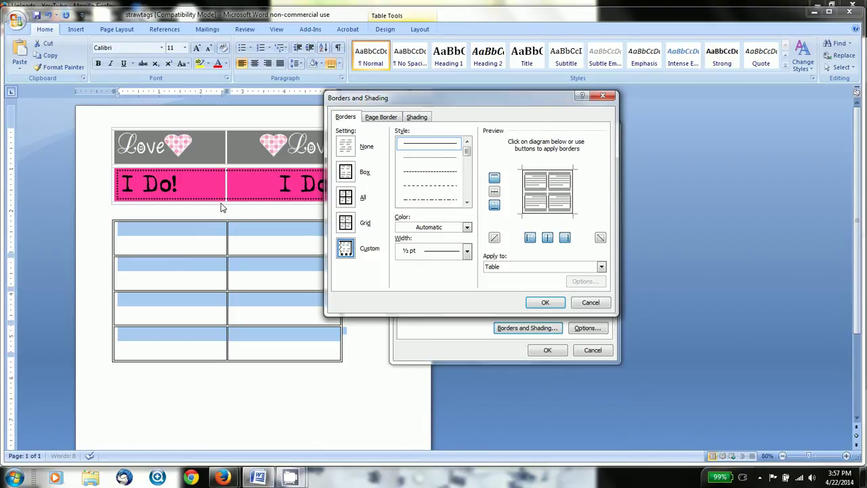
{"action": "left_click", "coordinate": [467, 227]}
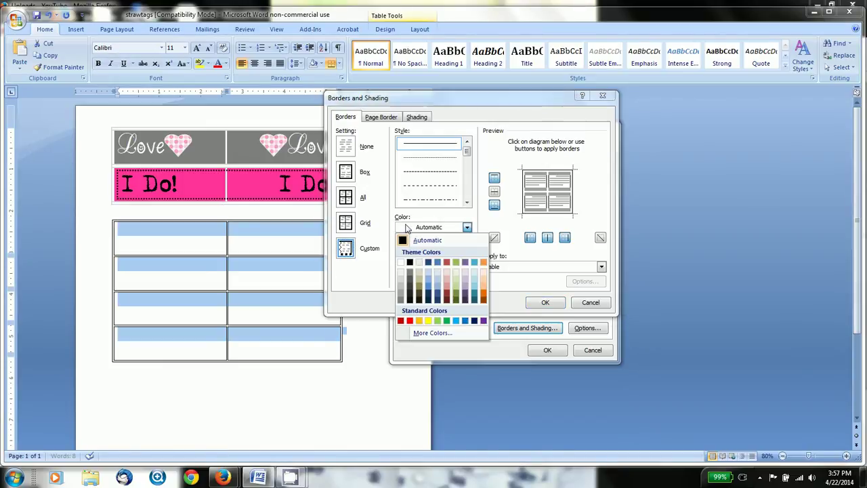
{"action": "left_click", "coordinate": [467, 227]}
{"action": "mouse_move", "coordinate": [467, 149]}
{"action": "left_mouse_down"}
{"action": "mouse_move", "coordinate": [468, 165]}
{"action": "mouse_move", "coordinate": [467, 147]}
{"action": "mouse_move", "coordinate": [457, 146]}
{"action": "left_mouse_up"}
{"action": "left_click", "coordinate": [457, 145]}
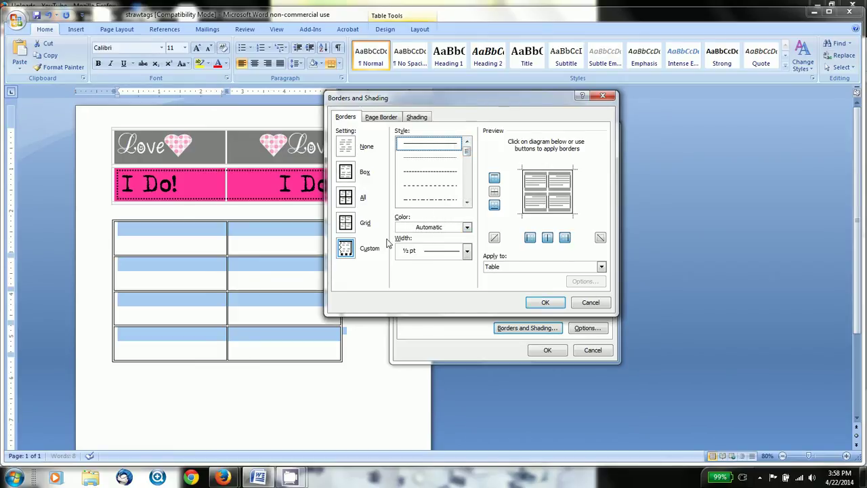
{"action": "left_click", "coordinate": [420, 230]}
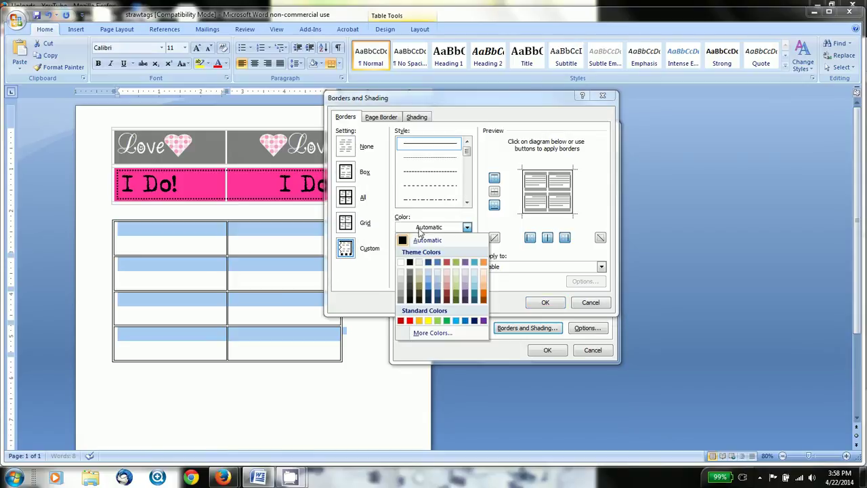
{"action": "left_click", "coordinate": [400, 278]}
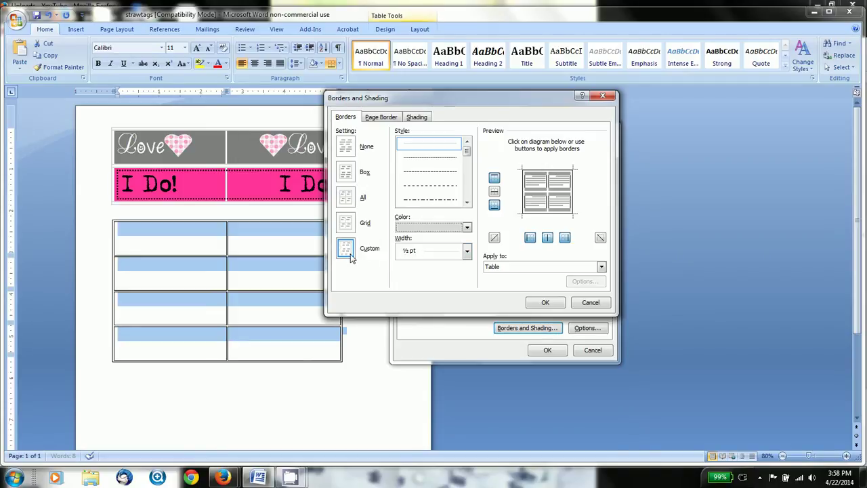
{"action": "left_click", "coordinate": [432, 252]}
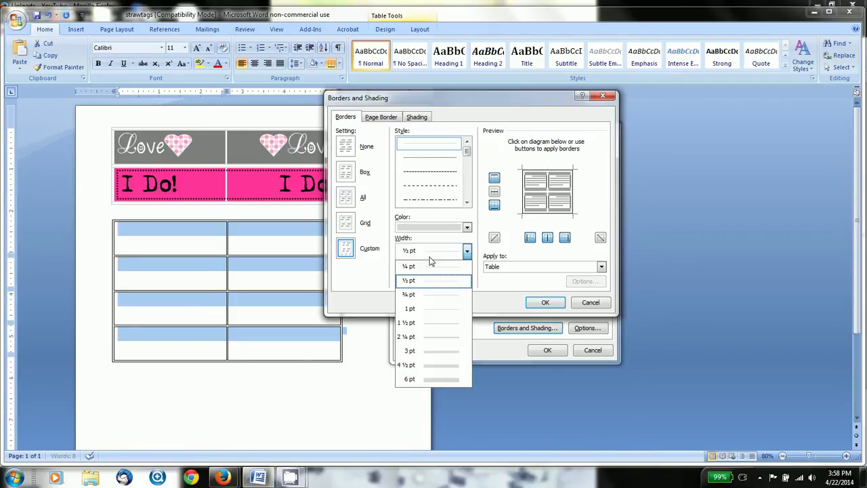
{"action": "left_click", "coordinate": [429, 310]}
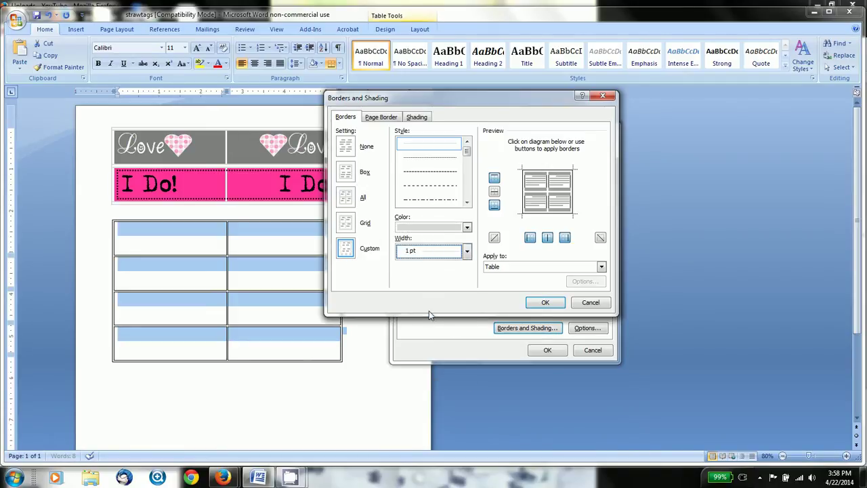
Remove the table's existing borders and apply the gray line to the inner horizontal, inner vertical and right borders of the whole table
{"action": "left_click", "coordinate": [524, 198]}
{"action": "left_click", "coordinate": [533, 215]}
{"action": "left_click", "coordinate": [576, 200]}
{"action": "left_click", "coordinate": [557, 171]}
{"action": "left_click", "coordinate": [549, 185]}
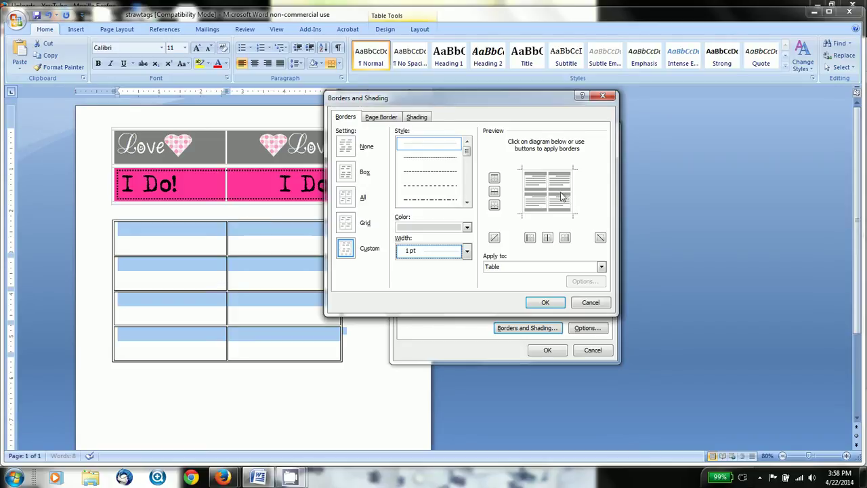
{"action": "left_click", "coordinate": [546, 238]}
{"action": "left_click", "coordinate": [565, 239]}
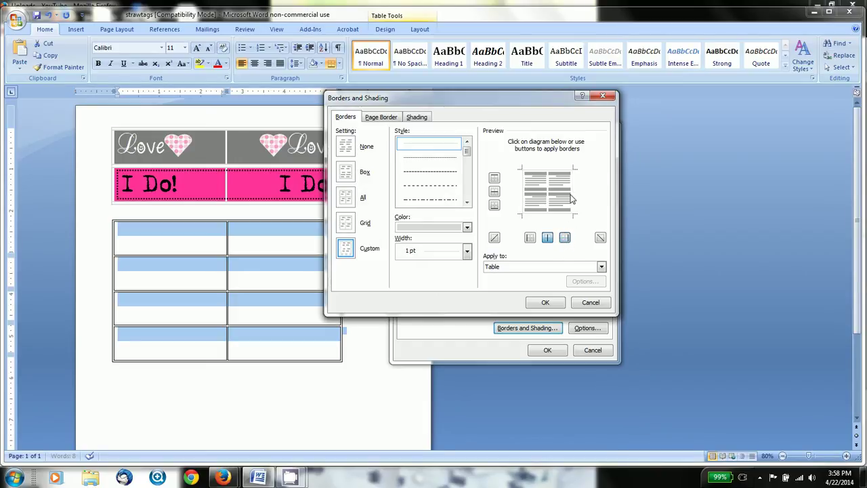
{"action": "left_click", "coordinate": [562, 193]}
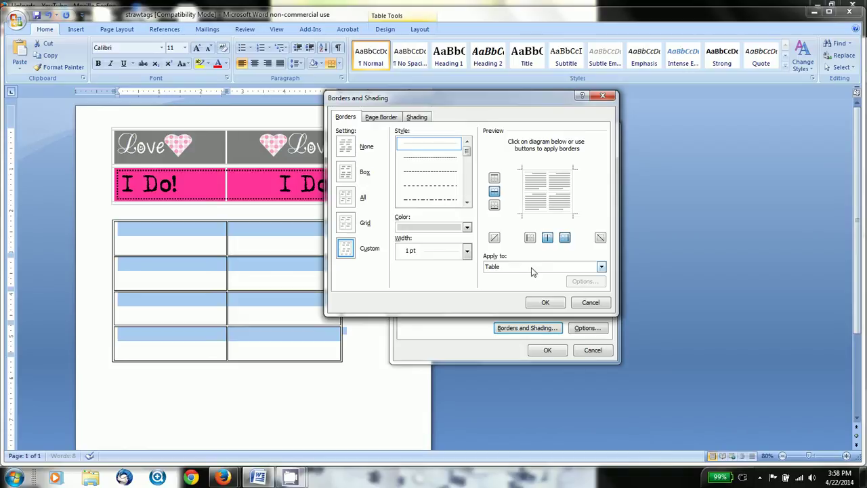
{"action": "left_click", "coordinate": [546, 303]}
{"action": "left_click", "coordinate": [548, 350]}
{"action": "left_click", "coordinate": [414, 279]}
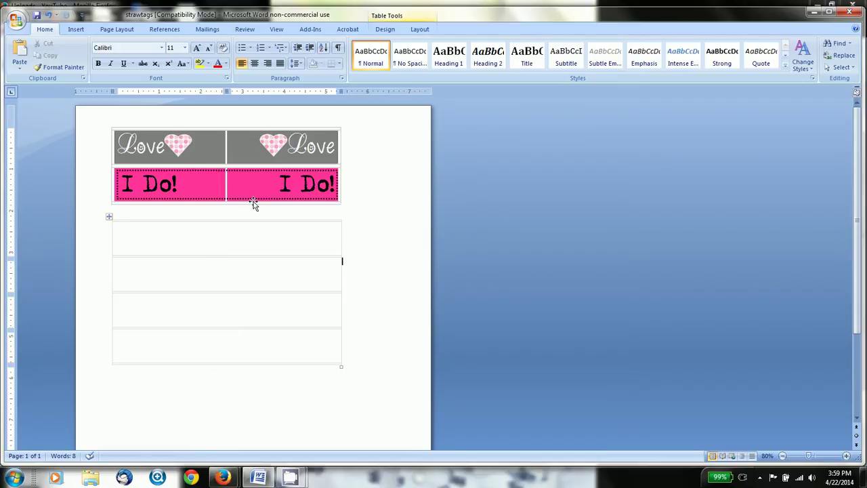
Choose a medium gray shading fill for both cells in the new table's first row
{"action": "left_click_drag", "start_coordinate": [145, 231], "coordinate": [265, 237]}
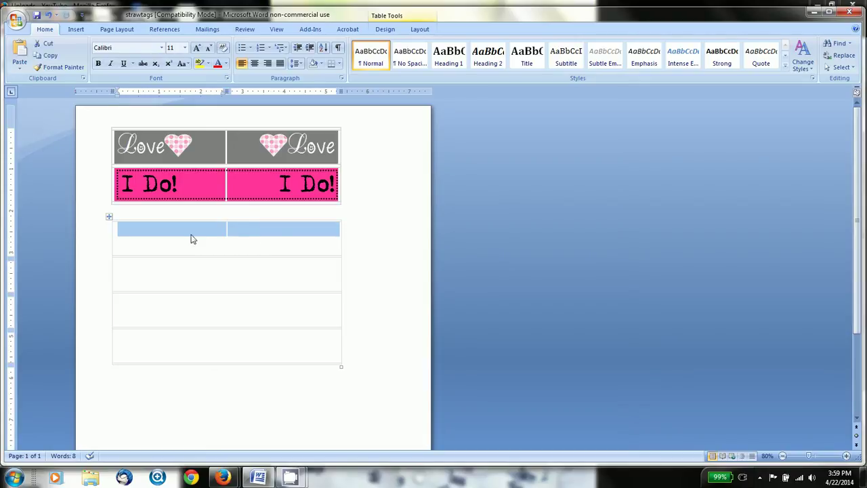
{"action": "right_click", "coordinate": [266, 238]}
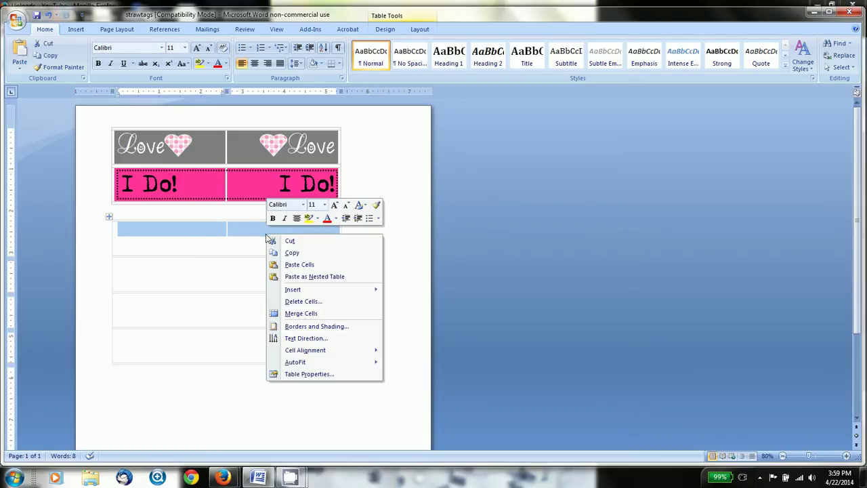
{"action": "left_click", "coordinate": [309, 377]}
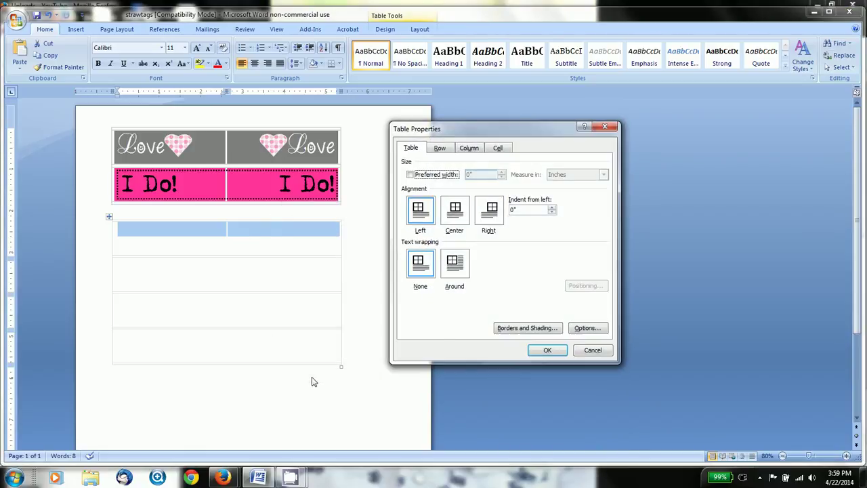
{"action": "left_click", "coordinate": [535, 330]}
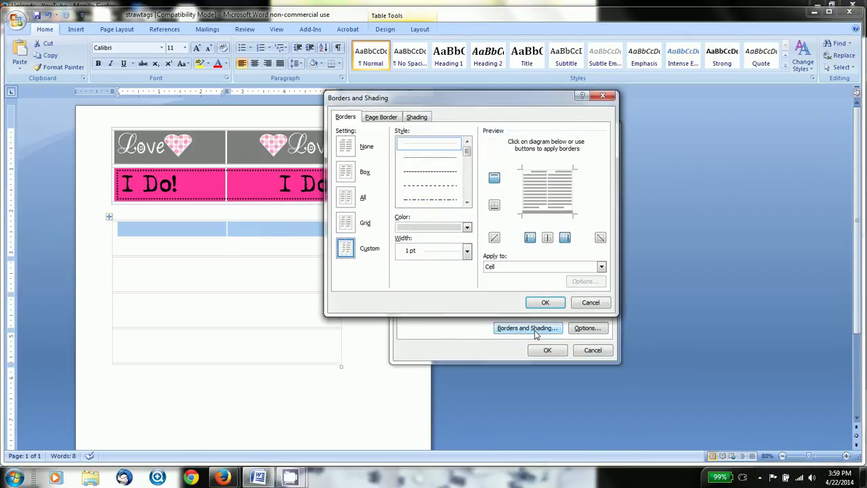
{"action": "left_click", "coordinate": [427, 119]}
{"action": "left_click", "coordinate": [399, 144]}
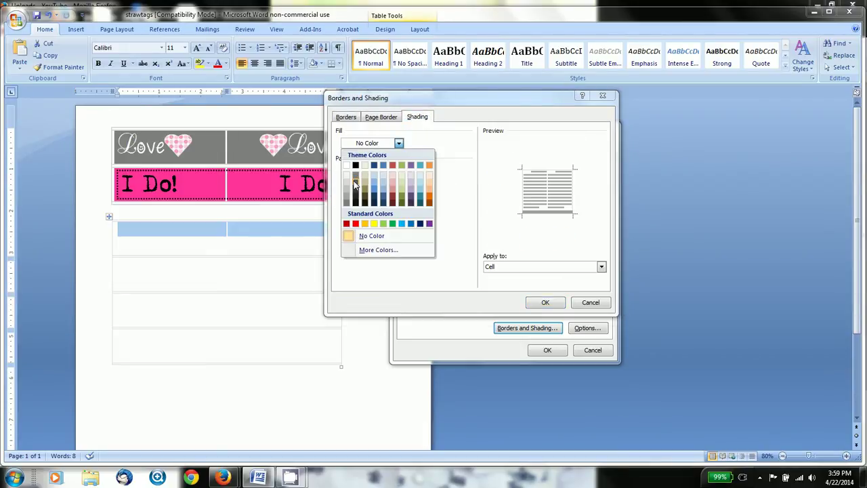
{"action": "left_click", "coordinate": [355, 184]}
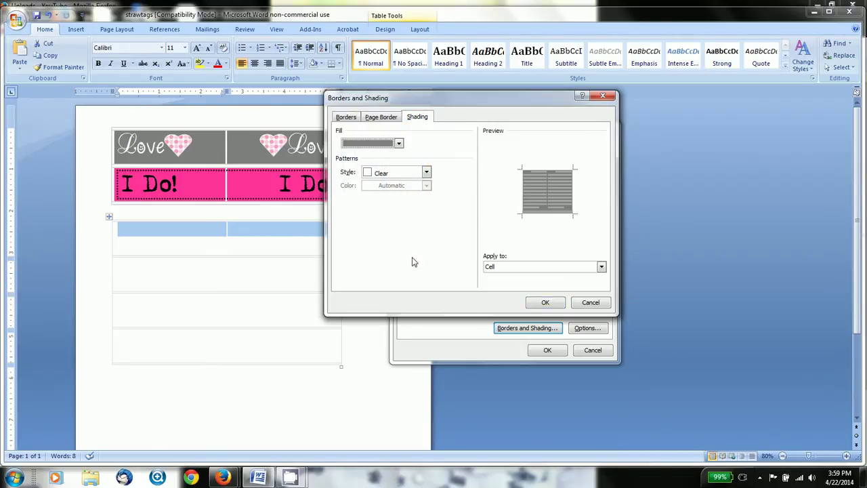
Keep the gray shading applied to Cell with the Clear pattern style, and apply the shading and table properties
{"action": "left_click", "coordinate": [514, 268]}
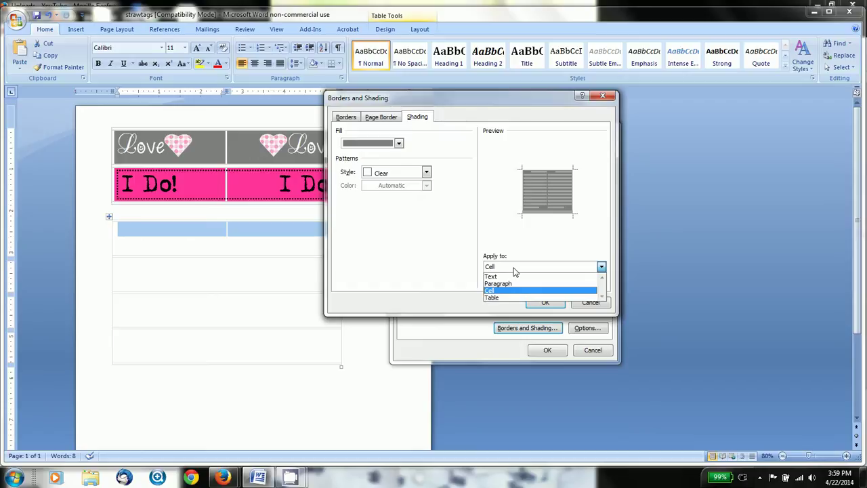
{"action": "left_click", "coordinate": [514, 271]}
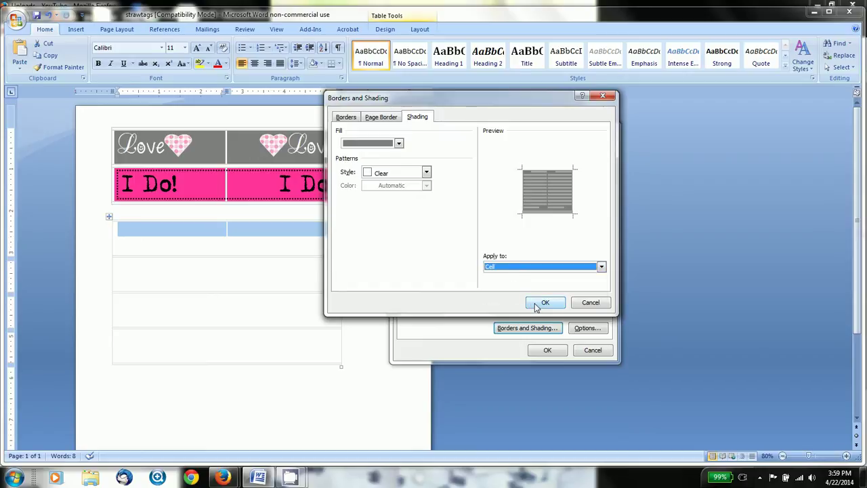
{"action": "left_click", "coordinate": [426, 173]}
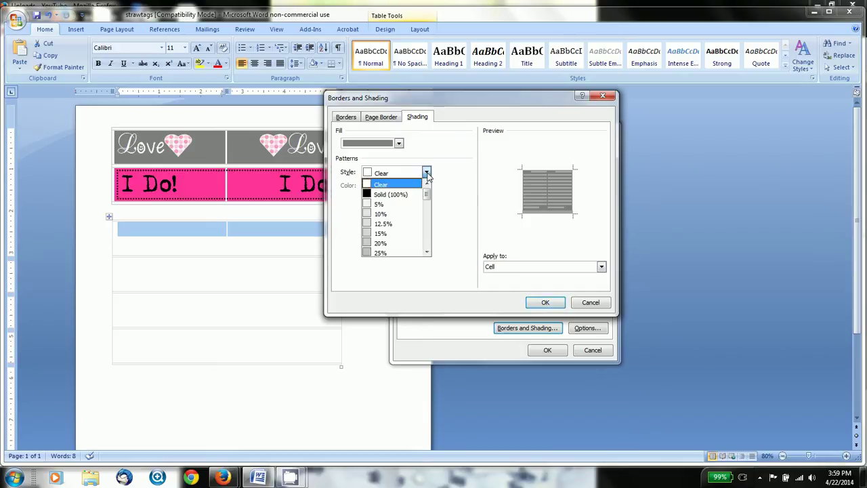
{"action": "mouse_move", "coordinate": [426, 192]}
{"action": "left_mouse_down"}
{"action": "mouse_move", "coordinate": [426, 253]}
{"action": "mouse_move", "coordinate": [431, 180]}
{"action": "left_mouse_up"}
{"action": "left_click", "coordinate": [436, 183]}
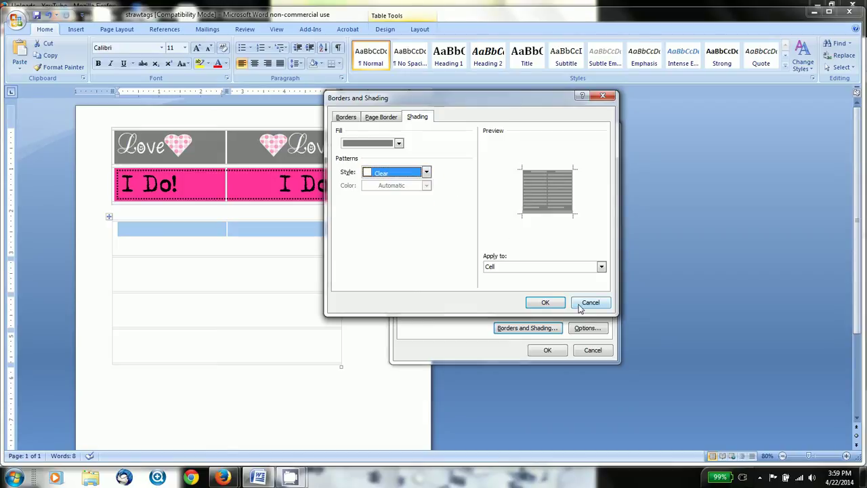
{"action": "left_click", "coordinate": [546, 304]}
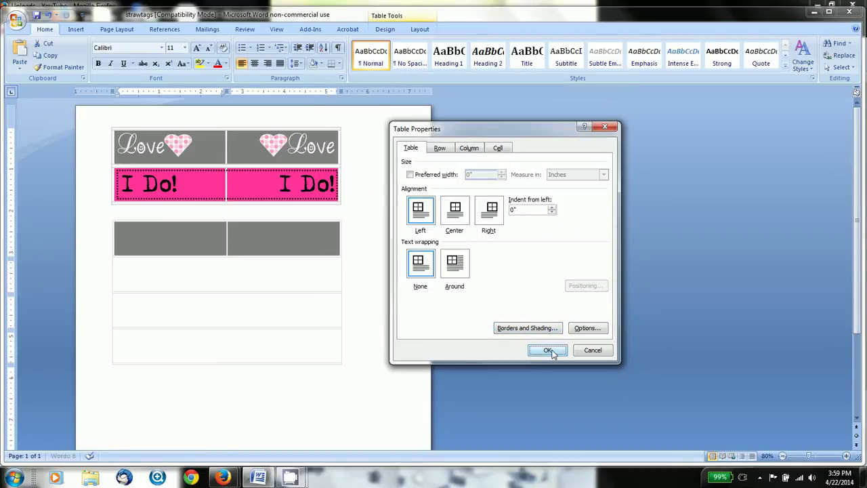
{"action": "left_click", "coordinate": [549, 351]}
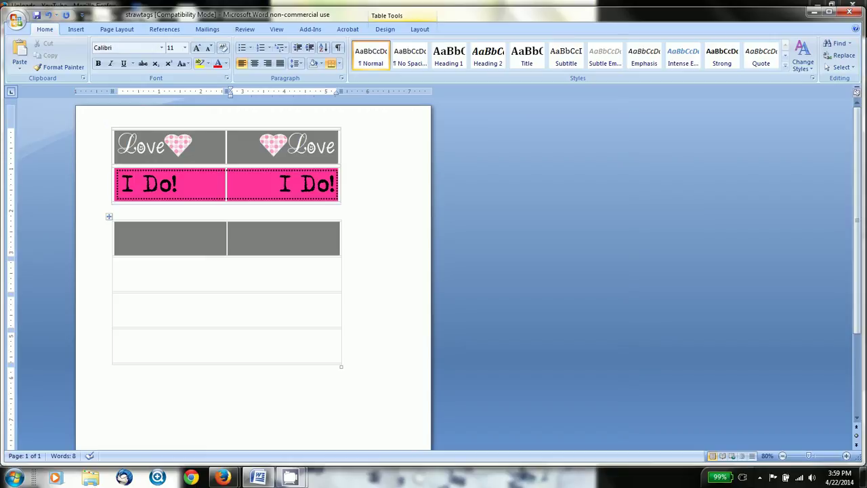
Enter the word Love in white in the second cell of the new gray row
{"action": "left_click", "coordinate": [259, 234]}
{"action": "left_click", "coordinate": [225, 63]}
{"action": "left_click", "coordinate": [217, 99]}
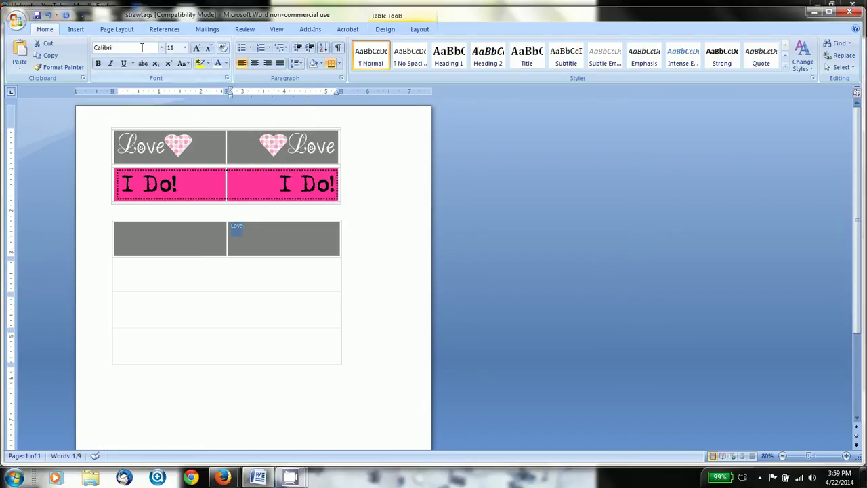
Format the new word Love in the Bows And Boots font at size 36
{"action": "left_click", "coordinate": [162, 51]}
{"action": "scroll", "coordinate": [163, 54], "scroll_direction": "up", "scroll_amount": 10}
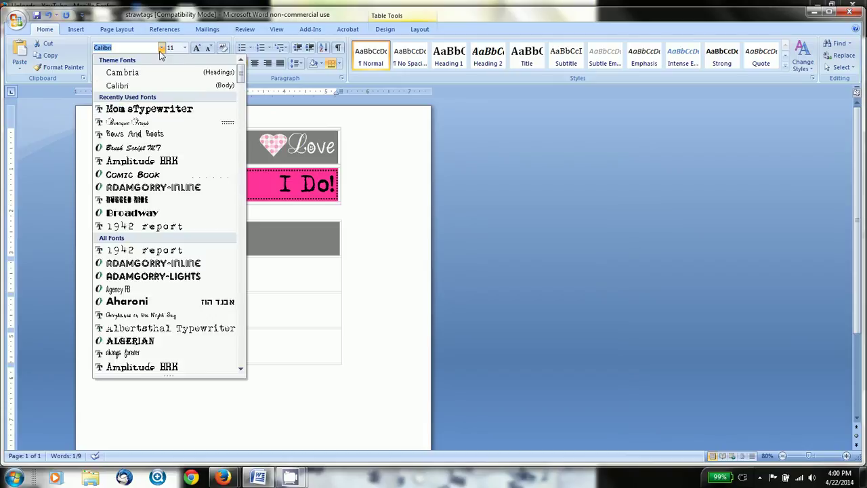
{"action": "left_click", "coordinate": [158, 133]}
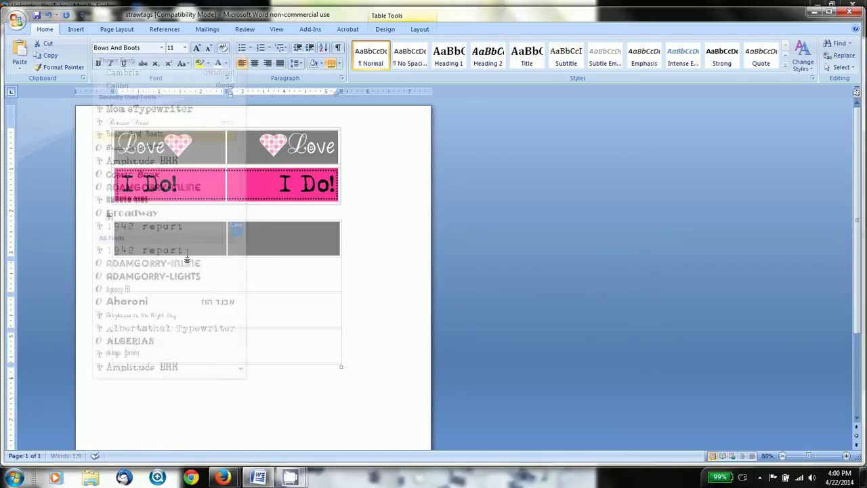
{"action": "left_click", "coordinate": [185, 48]}
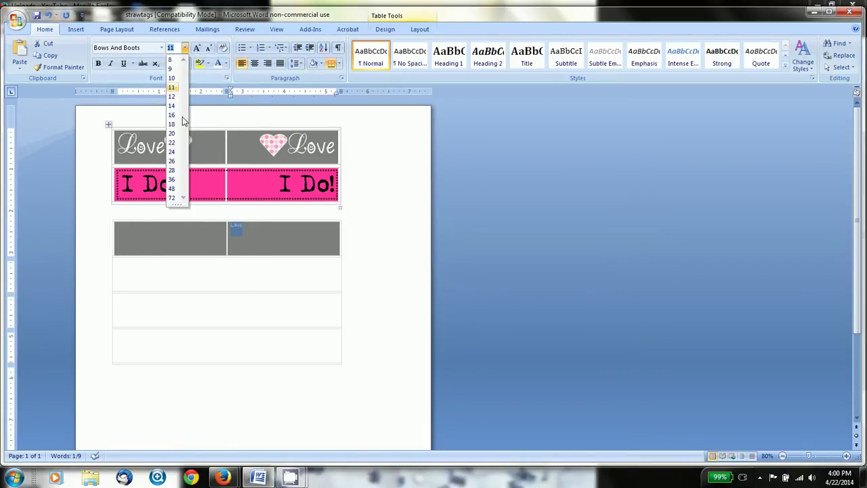
{"action": "left_click", "coordinate": [172, 180]}
Change only the letter L of the new Love text to Baroque Script at size 26
{"action": "left_click_drag", "start_coordinate": [241, 234], "coordinate": [232, 234]}
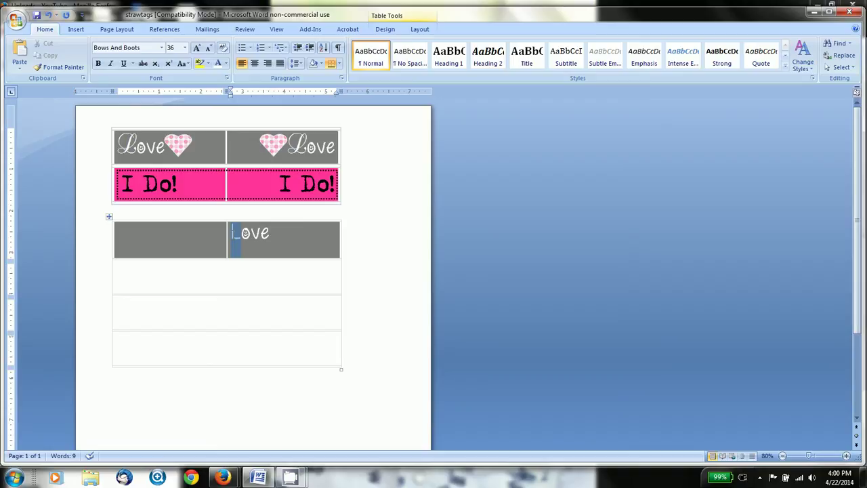
{"action": "left_click", "coordinate": [162, 48]}
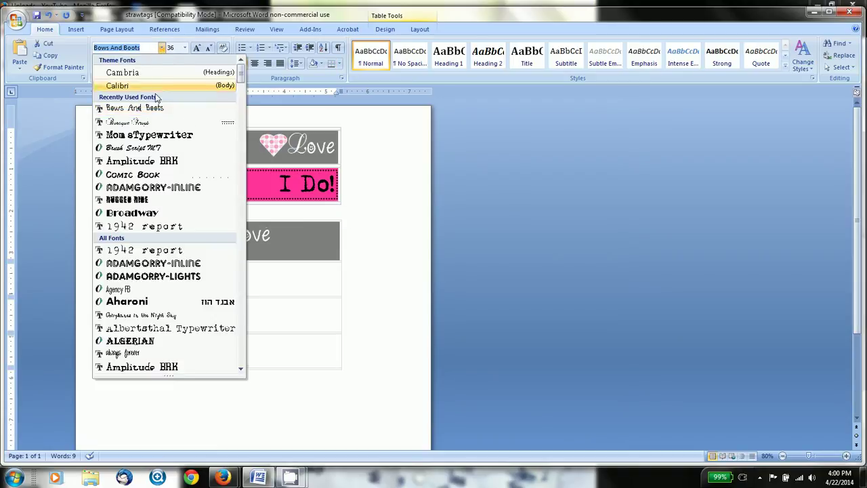
{"action": "left_click", "coordinate": [155, 122]}
{"action": "left_click", "coordinate": [184, 48]}
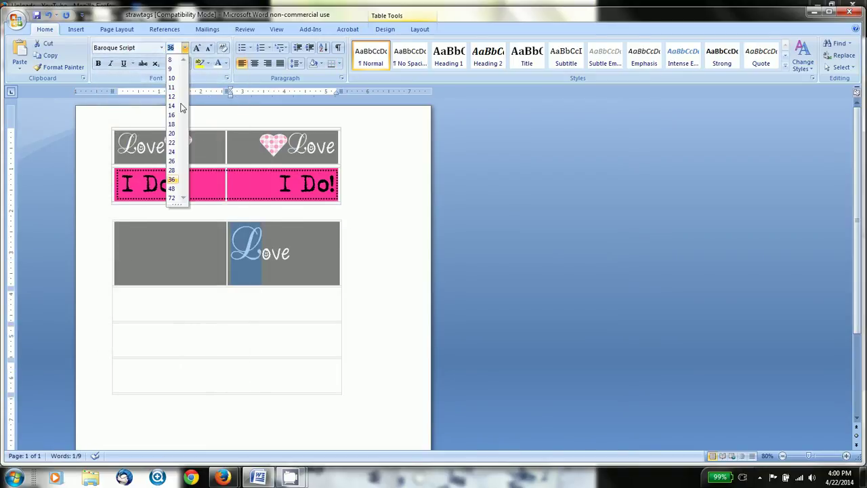
{"action": "left_click", "coordinate": [176, 162]}
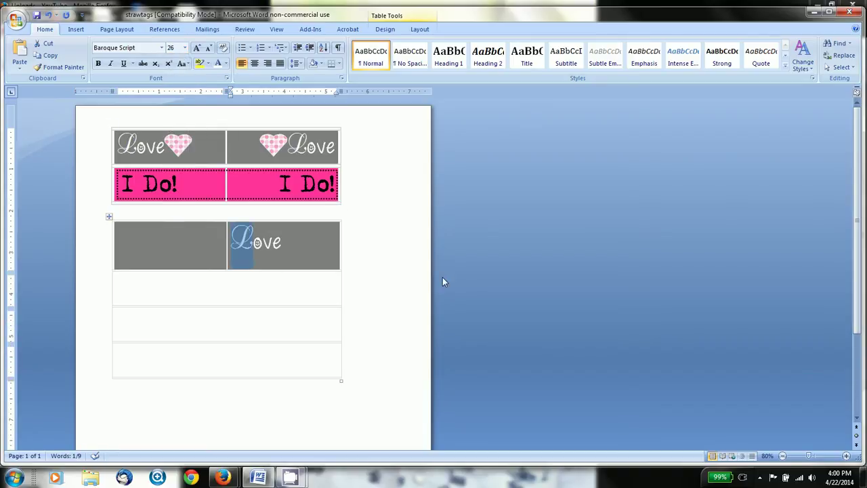
{"action": "left_click", "coordinate": [288, 243]}
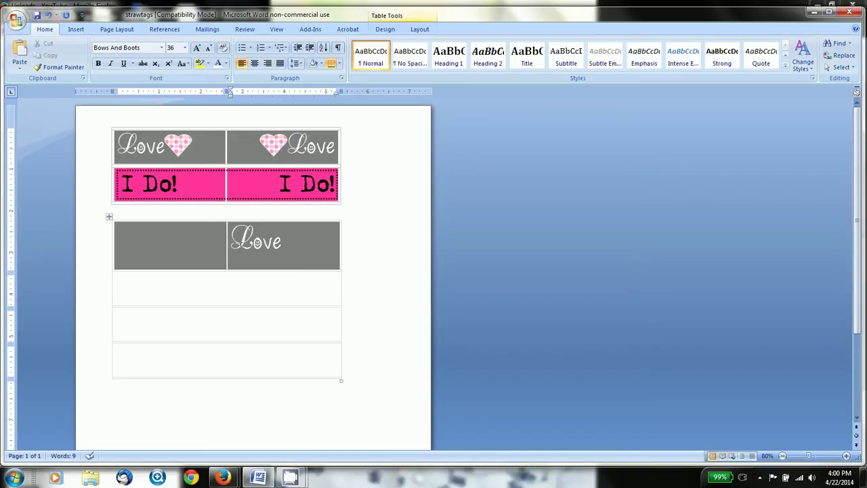
Set the new Love text's paragraph spacing to 0 pt after and its line spacing to Single
{"action": "double_click", "coordinate": [241, 245]}
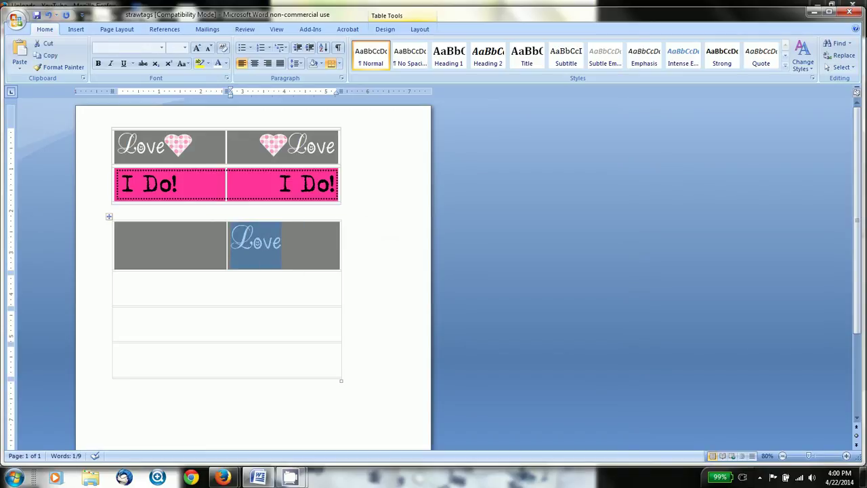
{"action": "left_click", "coordinate": [298, 63]}
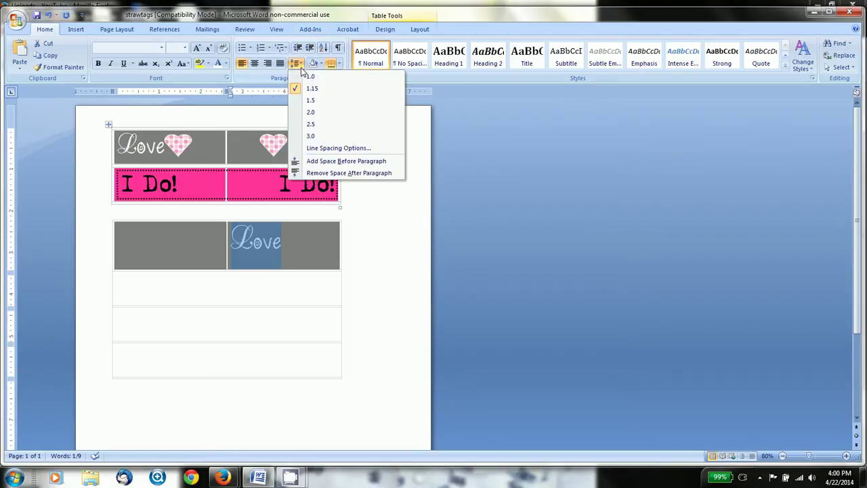
{"action": "left_click", "coordinate": [312, 149]}
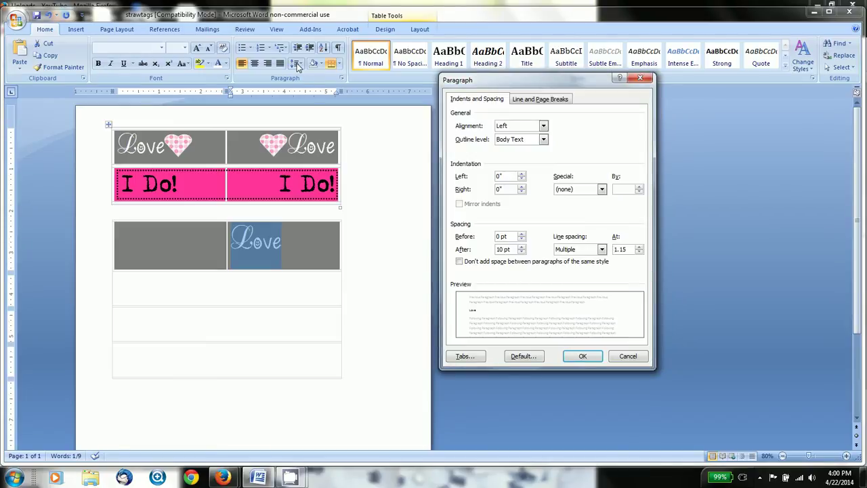
{"action": "left_click", "coordinate": [522, 252]}
{"action": "left_click", "coordinate": [522, 252]}
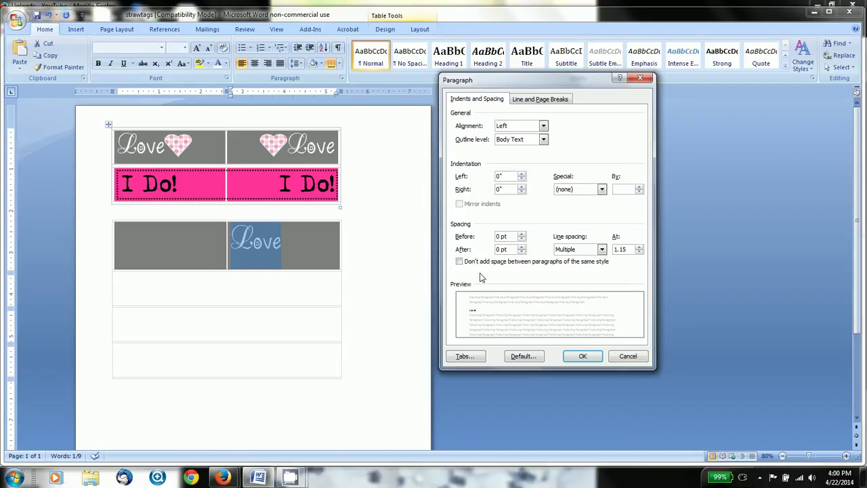
{"action": "left_click", "coordinate": [573, 251]}
{"action": "left_click", "coordinate": [574, 261]}
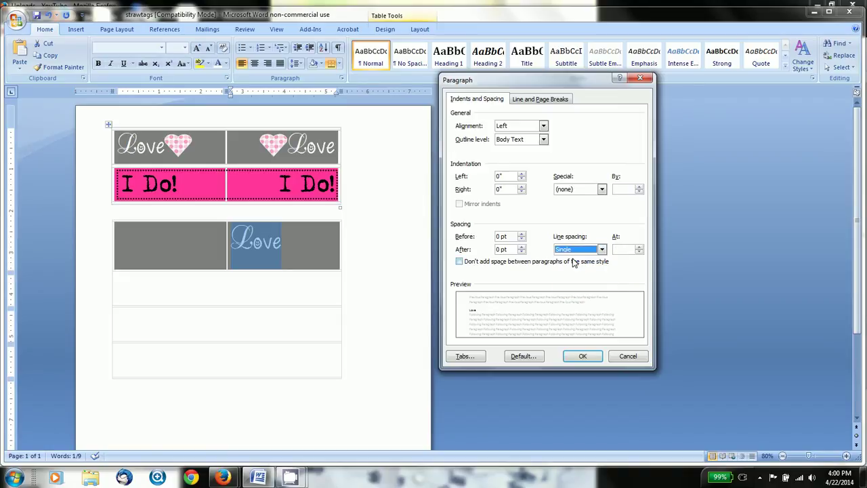
{"action": "left_click", "coordinate": [582, 356]}
{"action": "left_click", "coordinate": [353, 280]}
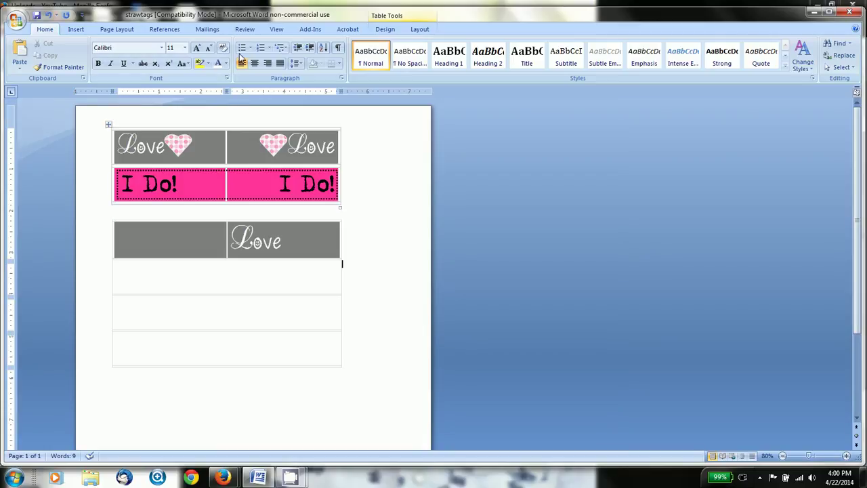
Align the new Love text to the right and vertically centered within its cell
{"action": "left_click_drag", "start_coordinate": [282, 241], "coordinate": [230, 241]}
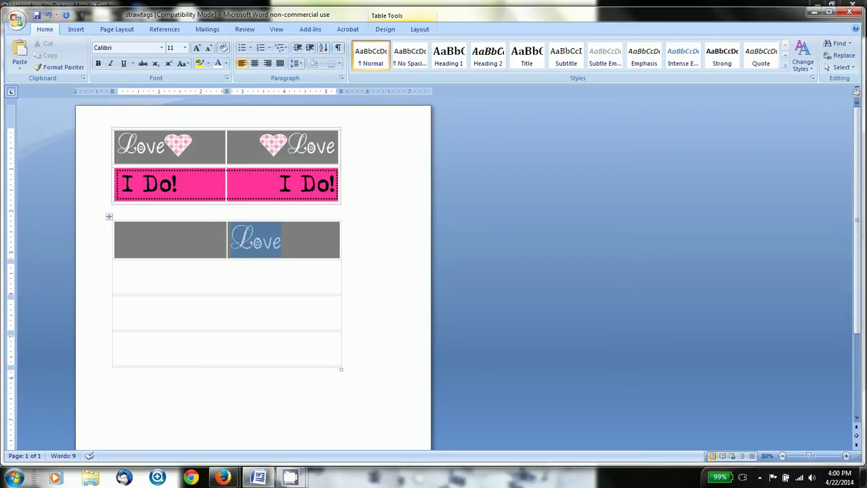
{"action": "right_click", "coordinate": [246, 247]}
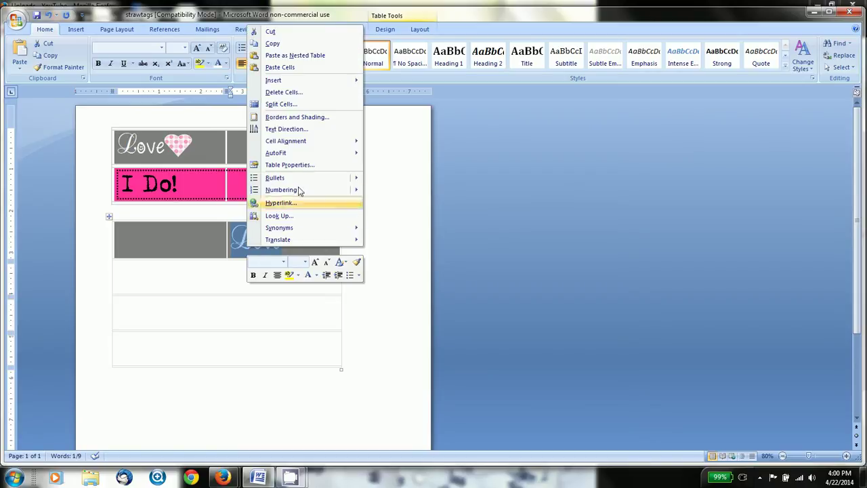
{"action": "mouse_move", "coordinate": [314, 143]}
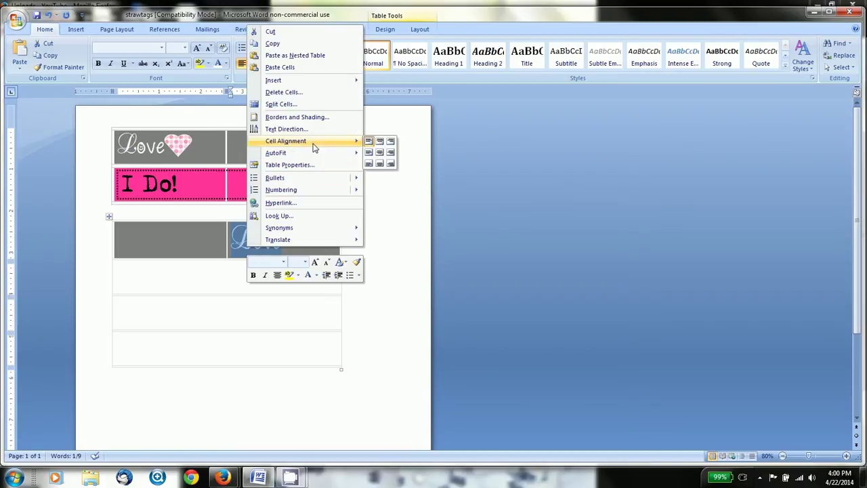
{"action": "left_click", "coordinate": [391, 156]}
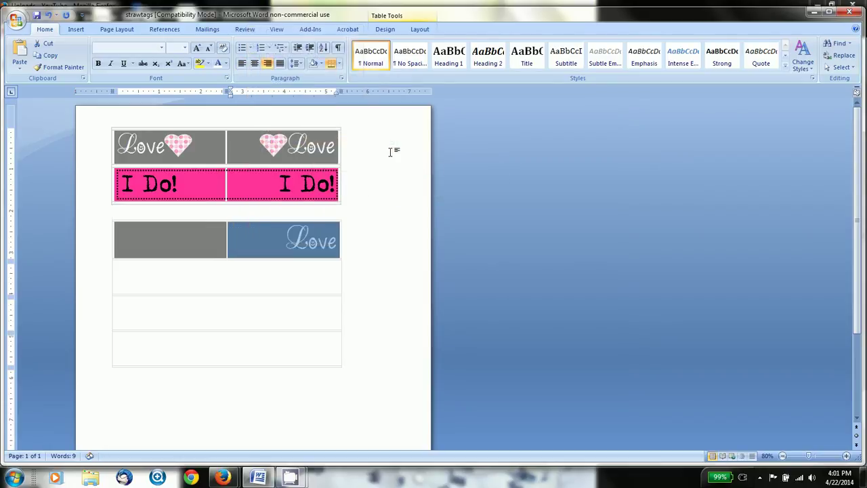
Draw a heart shape about 0.73 inch wide and 0.58 inch high just before the new Love text
{"action": "left_click", "coordinate": [283, 245]}
{"action": "left_click", "coordinate": [75, 29]}
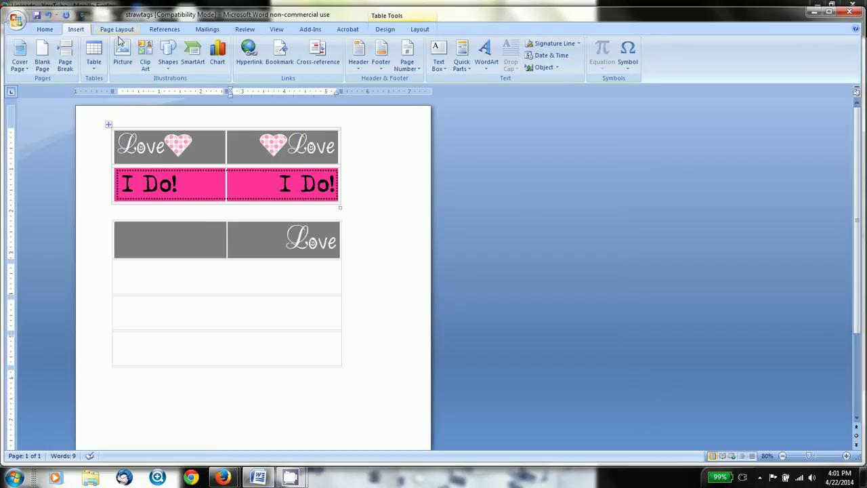
{"action": "left_click", "coordinate": [168, 54]}
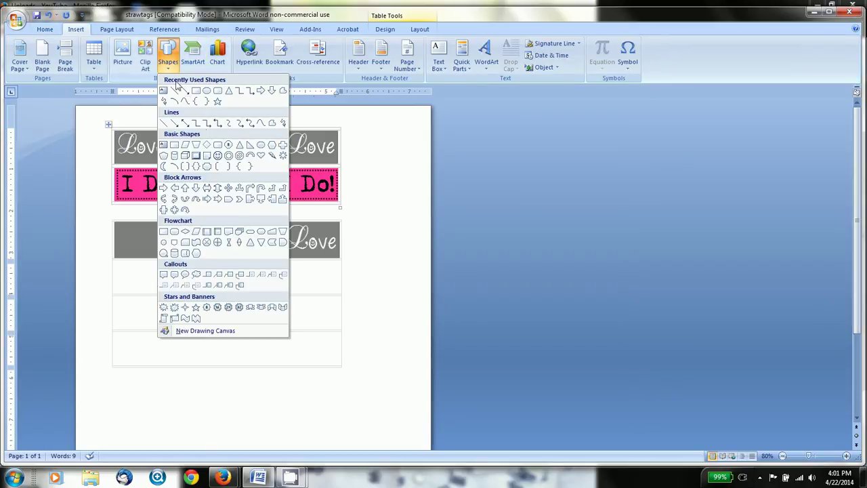
{"action": "left_click", "coordinate": [261, 155]}
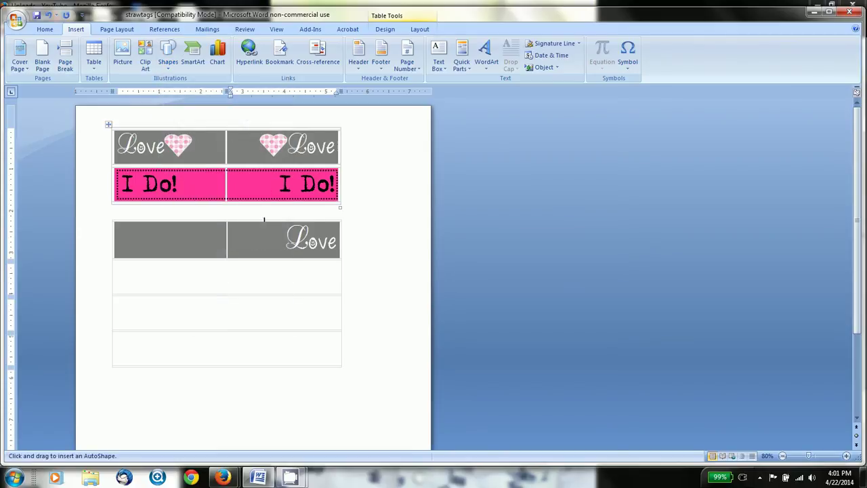
{"action": "left_click_drag", "start_coordinate": [255, 227], "coordinate": [287, 253]}
Fill the new heart with the pink dotted picture texture "images" from the strawtags folder inside the Video folder
{"action": "left_click", "coordinate": [394, 43]}
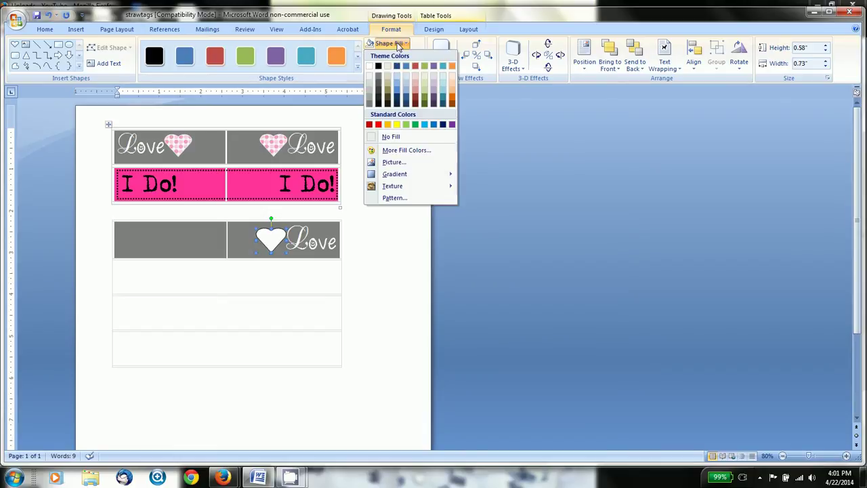
{"action": "mouse_move", "coordinate": [399, 187]}
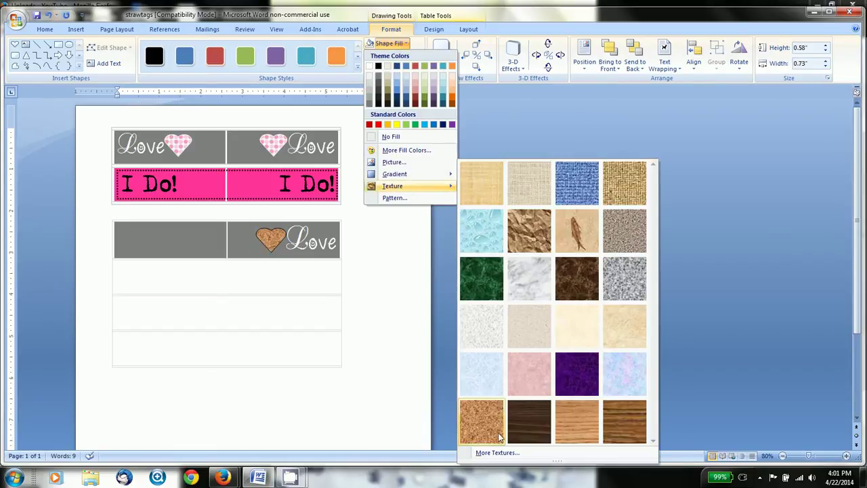
{"action": "left_click", "coordinate": [500, 452]}
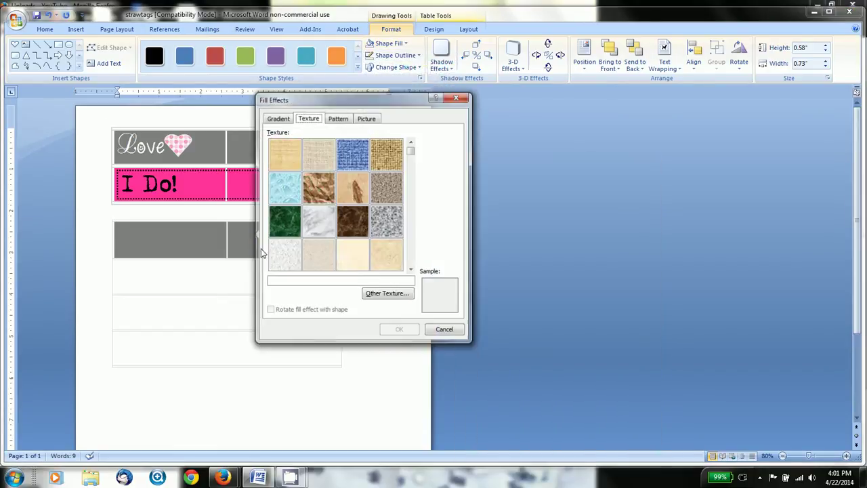
{"action": "left_click", "coordinate": [385, 299]}
{"action": "left_click", "coordinate": [308, 240]}
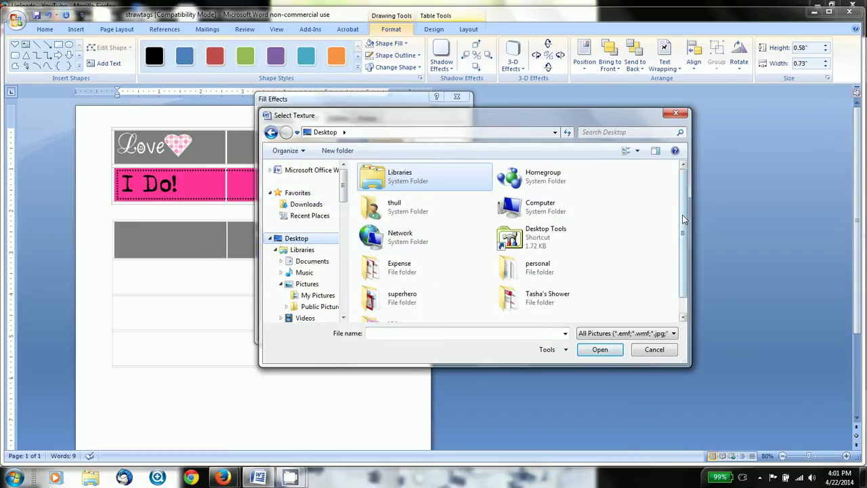
{"action": "scroll", "coordinate": [685, 219], "scroll_direction": "down", "scroll_amount": 2}
{"action": "double_click", "coordinate": [391, 304]}
{"action": "double_click", "coordinate": [403, 206]}
{"action": "left_click", "coordinate": [393, 198]}
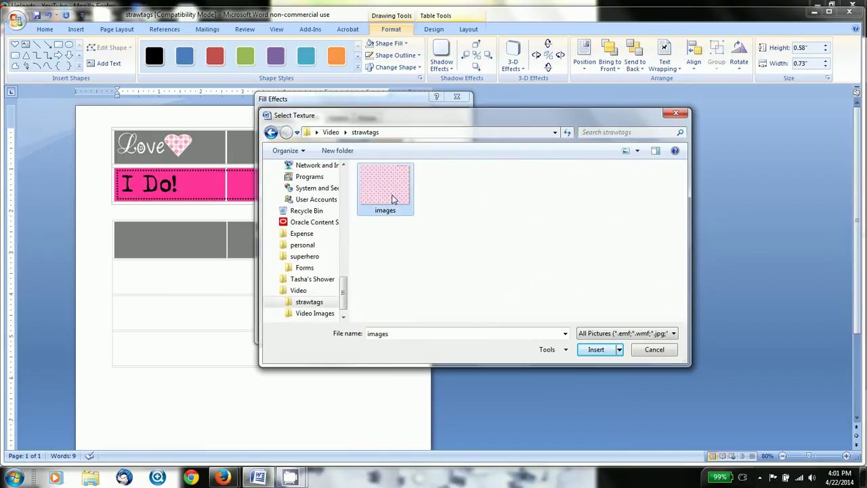
{"action": "left_click", "coordinate": [597, 350]}
{"action": "left_click", "coordinate": [398, 331]}
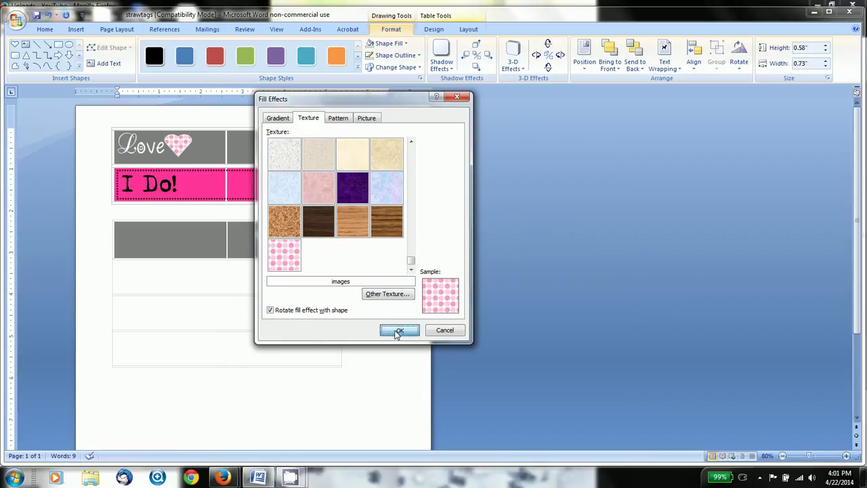
Remove the outline from the new pink dotted heart
{"action": "left_click", "coordinate": [388, 56]}
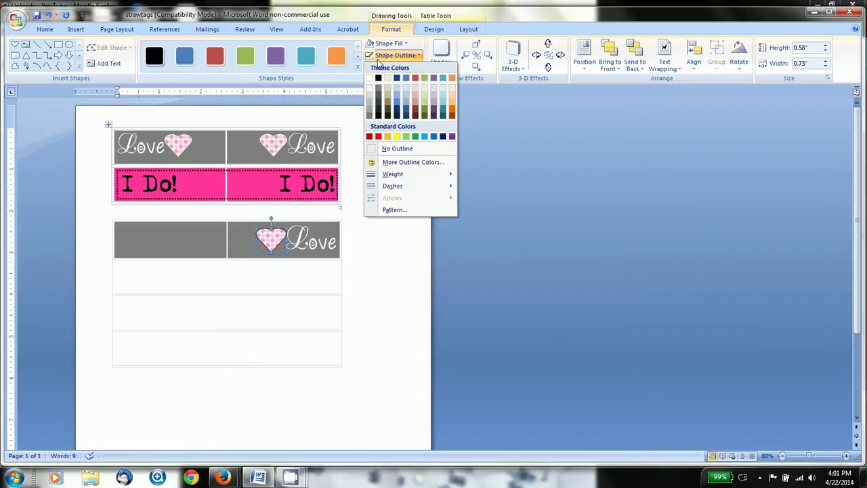
{"action": "left_click", "coordinate": [360, 169]}
{"action": "left_click", "coordinate": [366, 173]}
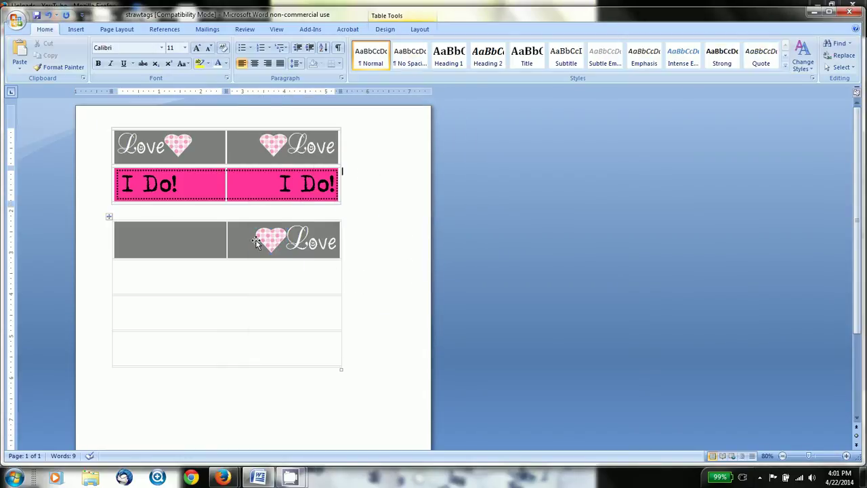
Copy the new Love text into the empty gray cell of the same row
{"action": "left_click_drag", "start_coordinate": [337, 242], "coordinate": [262, 240]}
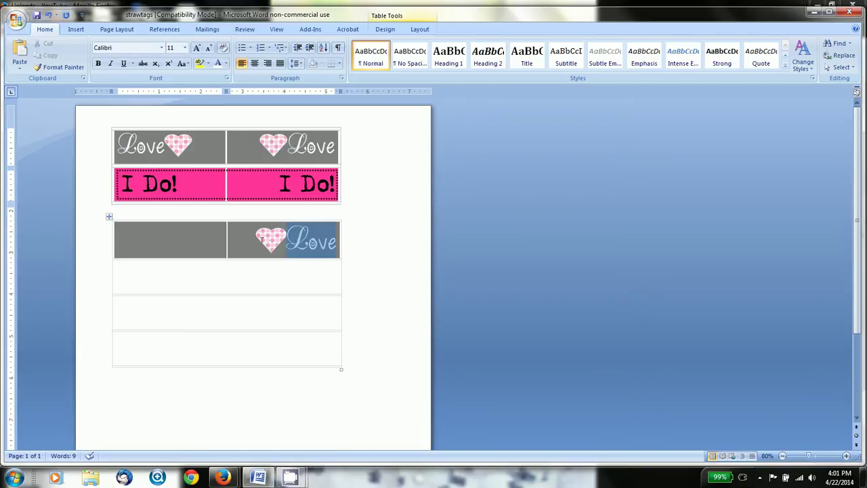
{"action": "key", "text": "ctrl+c"}
{"action": "left_click", "coordinate": [170, 241]}
{"action": "key", "text": "ctrl+v"}
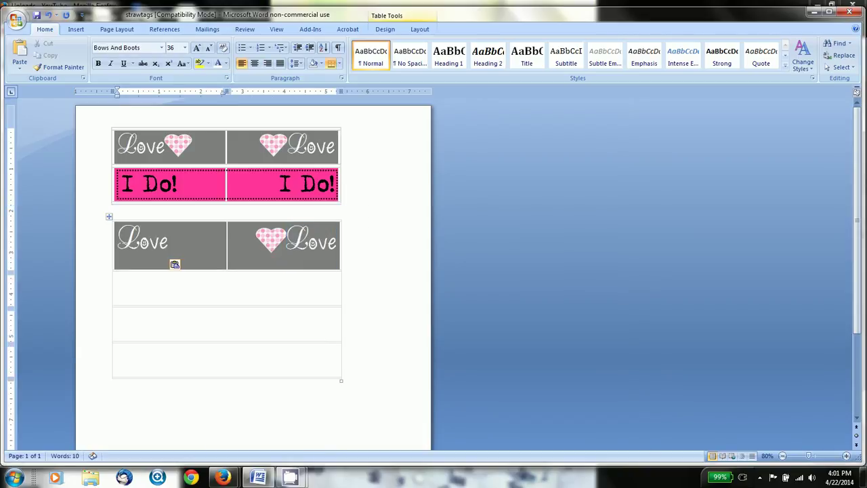
{"action": "key", "text": "BackSpace"}
{"action": "type", "text": "w"}
{"action": "key", "text": "BackSpace"}
{"action": "type", "text": "e"}
Duplicate the new pink dotted heart and place the copy just after the copied Love text
{"action": "left_click", "coordinate": [269, 237]}
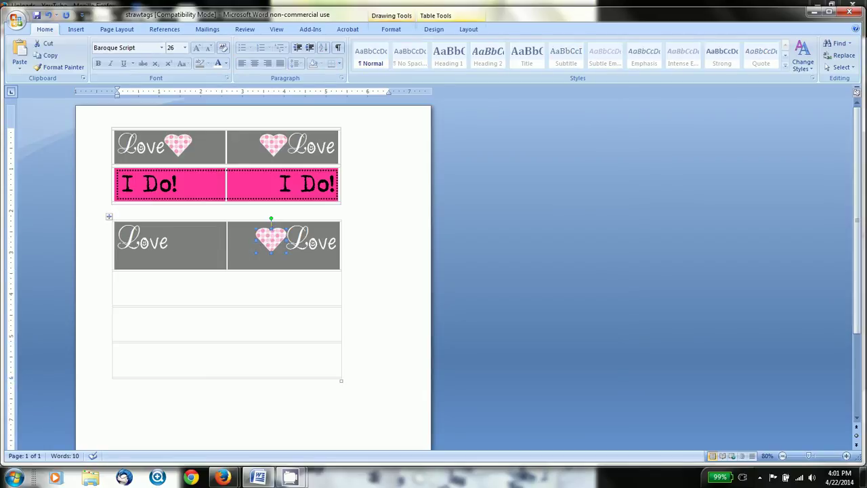
{"action": "left_click_drag", "start_coordinate": [270, 237], "coordinate": [277, 244]}
{"action": "left_click_drag", "start_coordinate": [197, 241], "coordinate": [192, 240]}
Set the copied Love text's paragraph spacing to 0 pt after and its line spacing to Single
{"action": "left_click_drag", "start_coordinate": [117, 242], "coordinate": [169, 242]}
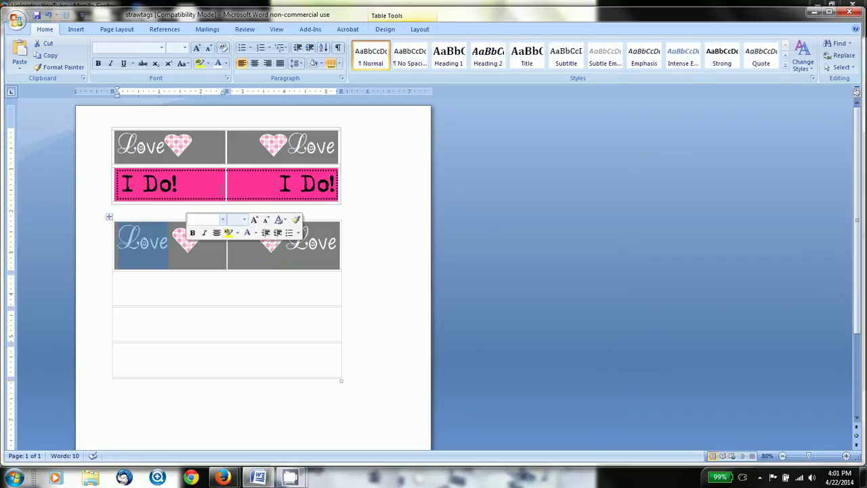
{"action": "left_click", "coordinate": [303, 65]}
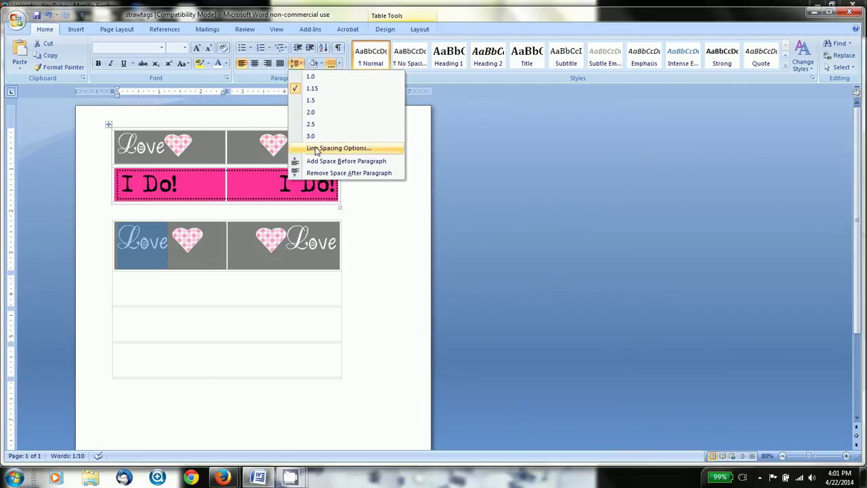
{"action": "left_click", "coordinate": [317, 147]}
{"action": "left_click", "coordinate": [522, 253]}
{"action": "left_click", "coordinate": [522, 252]}
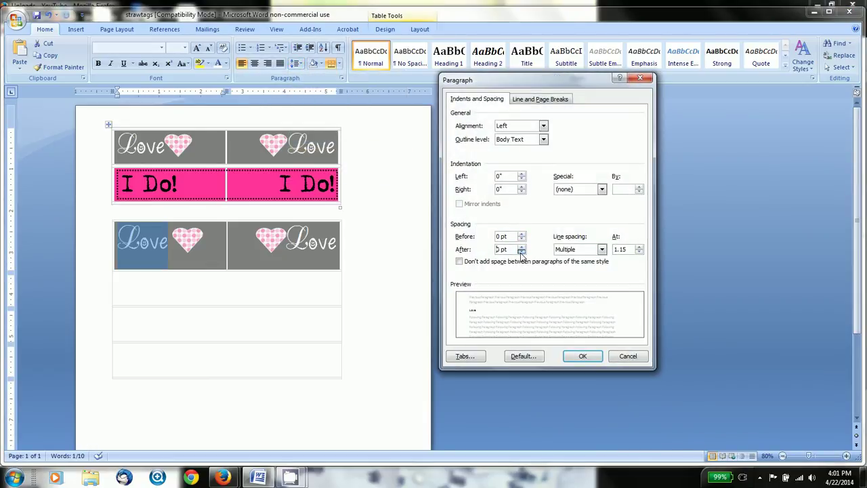
{"action": "left_click", "coordinate": [565, 250]}
{"action": "left_click", "coordinate": [564, 260]}
{"action": "left_click", "coordinate": [583, 356]}
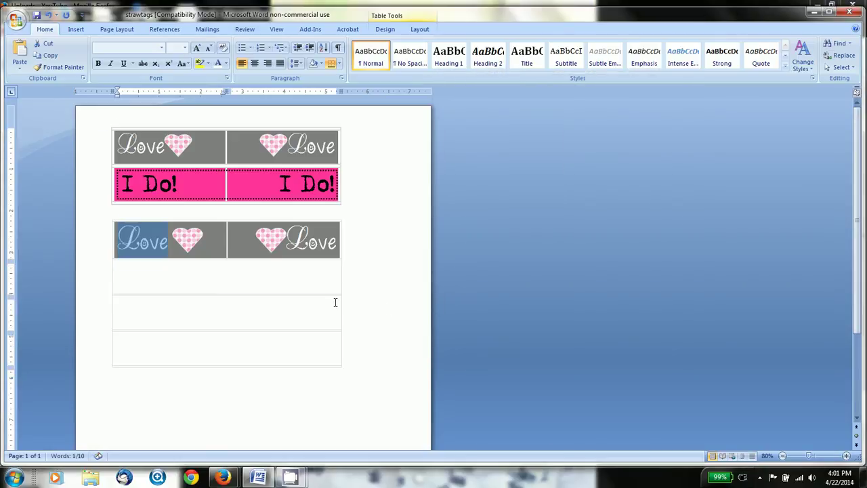
Shade both cells in the second row of the new table hot pink (RGB 255, 51, 153)
{"action": "left_click", "coordinate": [313, 301]}
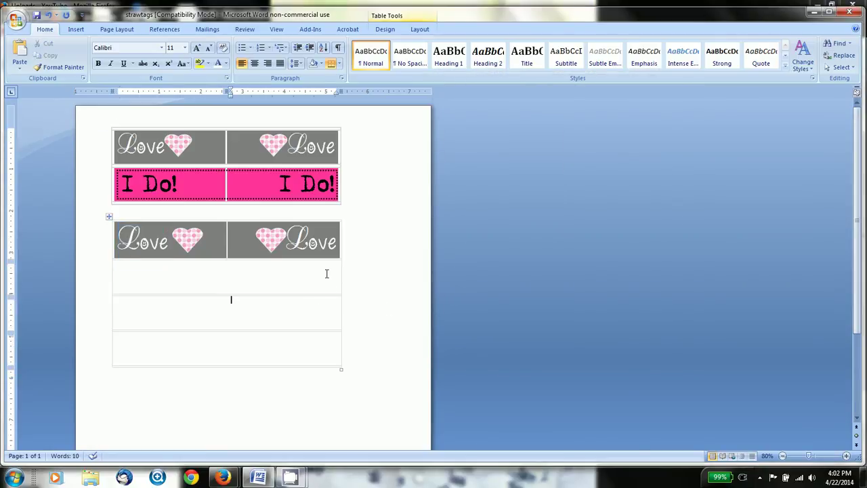
{"action": "left_click_drag", "start_coordinate": [218, 272], "coordinate": [292, 269]}
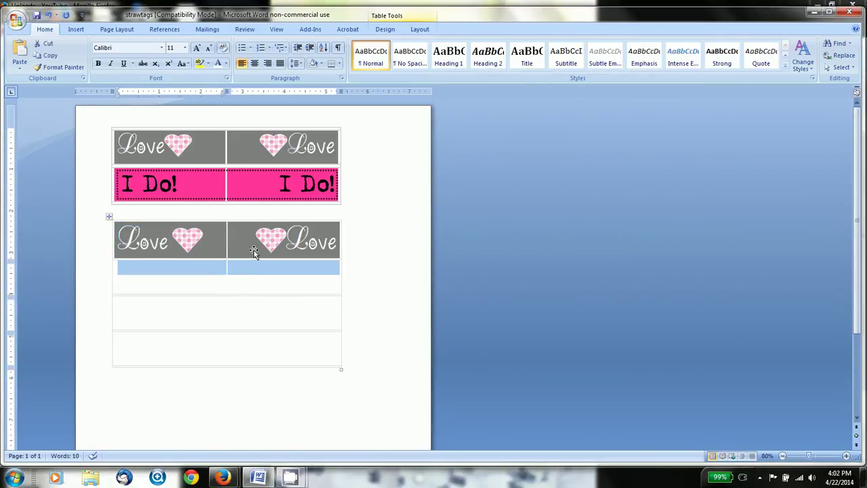
{"action": "right_click", "coordinate": [264, 269]}
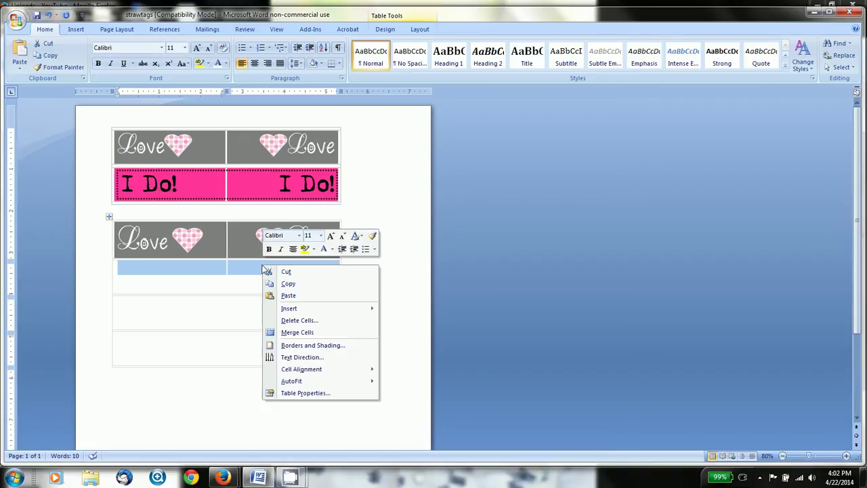
{"action": "left_click", "coordinate": [305, 393]}
{"action": "left_click", "coordinate": [508, 149]}
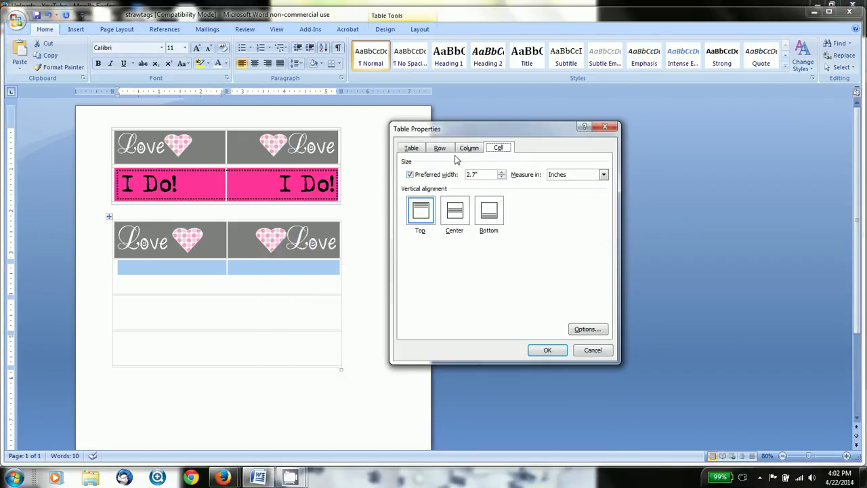
{"action": "left_click", "coordinate": [411, 151]}
{"action": "left_click", "coordinate": [524, 328]}
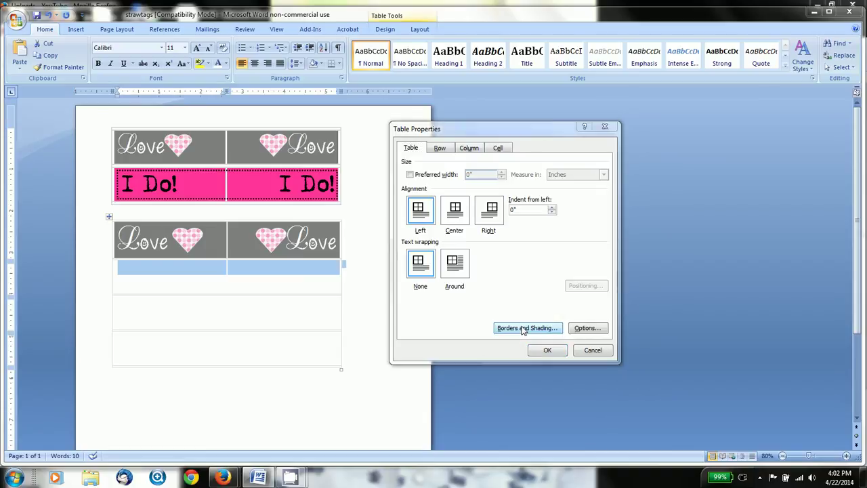
{"action": "left_click", "coordinate": [391, 144]}
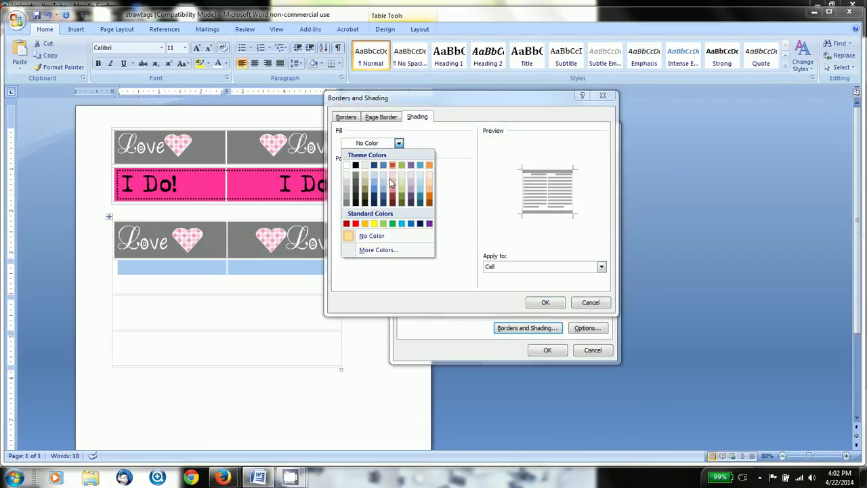
{"action": "left_click", "coordinate": [367, 250]}
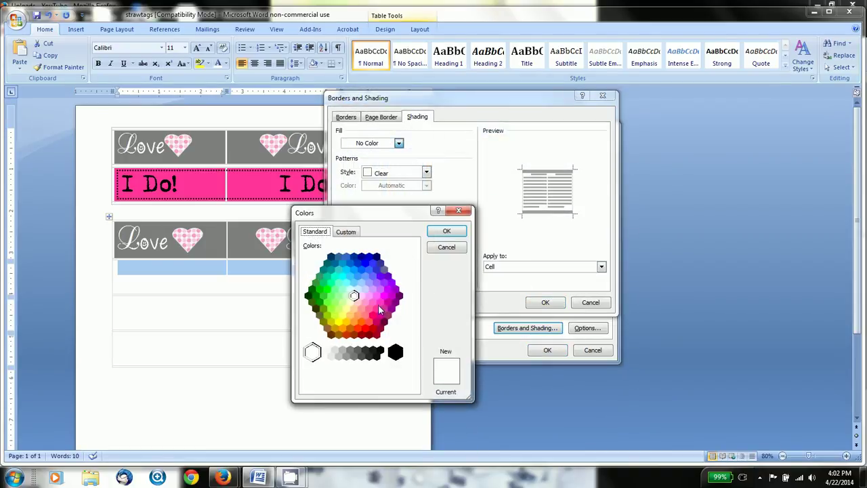
{"action": "left_click", "coordinate": [380, 303]}
{"action": "left_click", "coordinate": [377, 310]}
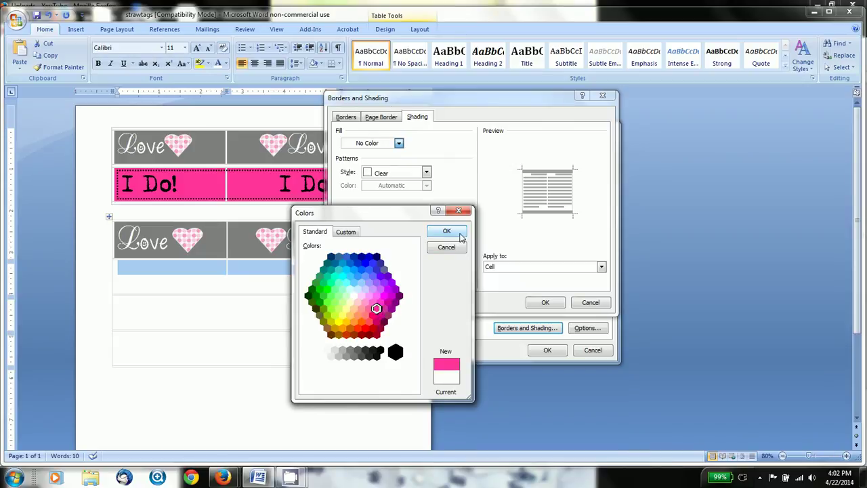
{"action": "left_click", "coordinate": [345, 232]}
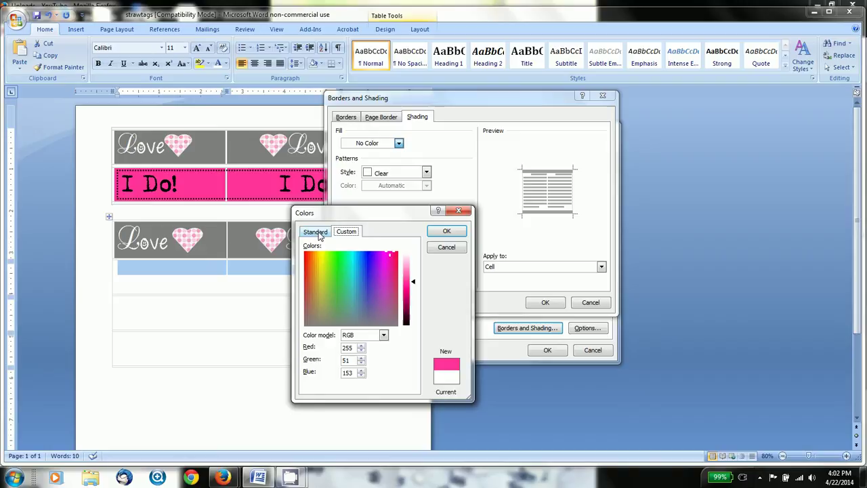
{"action": "left_click", "coordinate": [313, 233]}
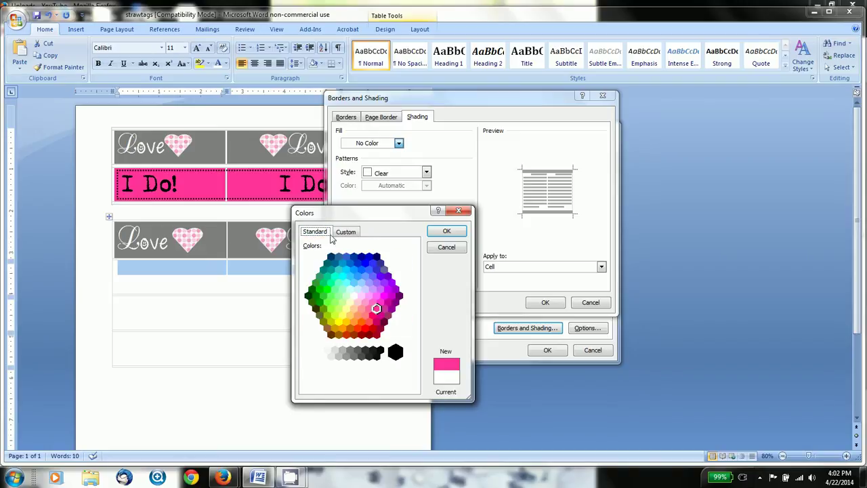
{"action": "left_click", "coordinate": [445, 231]}
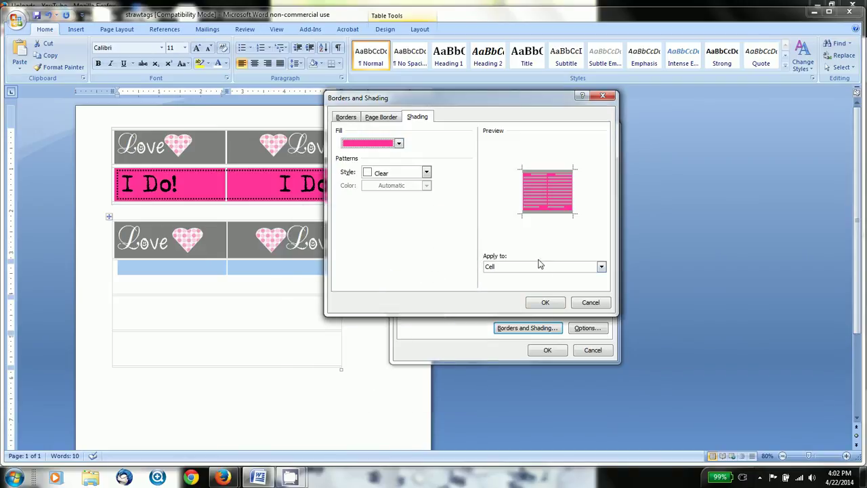
{"action": "left_click", "coordinate": [546, 303]}
{"action": "left_click", "coordinate": [546, 352]}
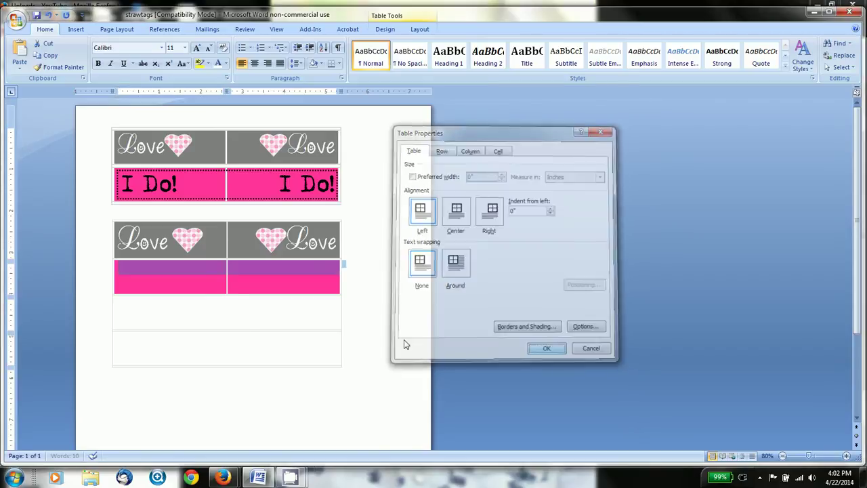
Enter "I Do!" in the second cell of the new pink row and format it in Mom'sTypewriter at size 36
{"action": "left_click", "coordinate": [317, 269]}
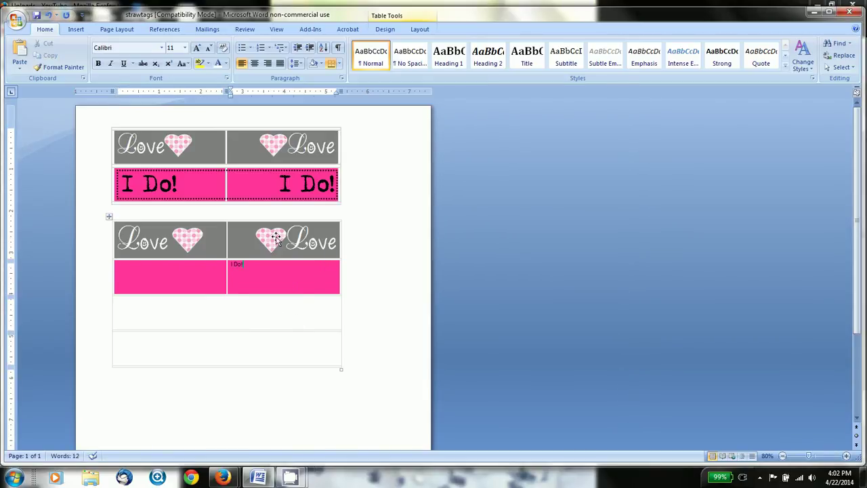
{"action": "left_click", "coordinate": [161, 48]}
{"action": "scroll", "coordinate": [161, 57], "scroll_direction": "up", "scroll_amount": 8}
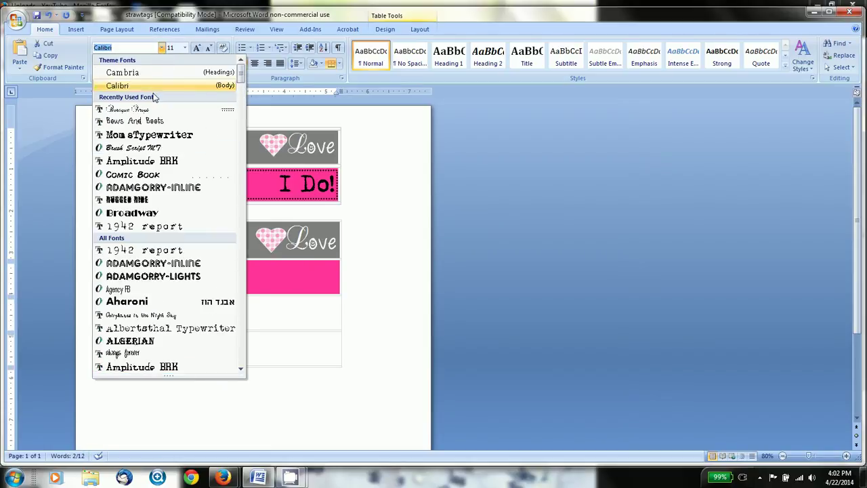
{"action": "left_click", "coordinate": [149, 135]}
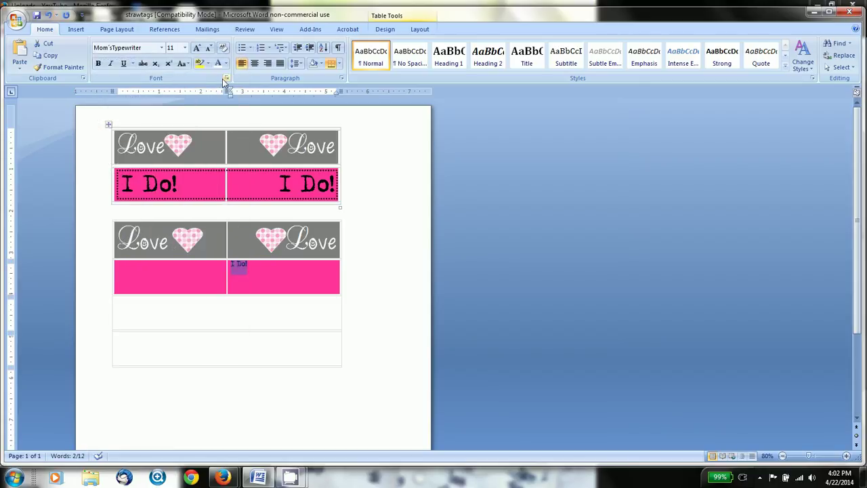
{"action": "left_click", "coordinate": [184, 47]}
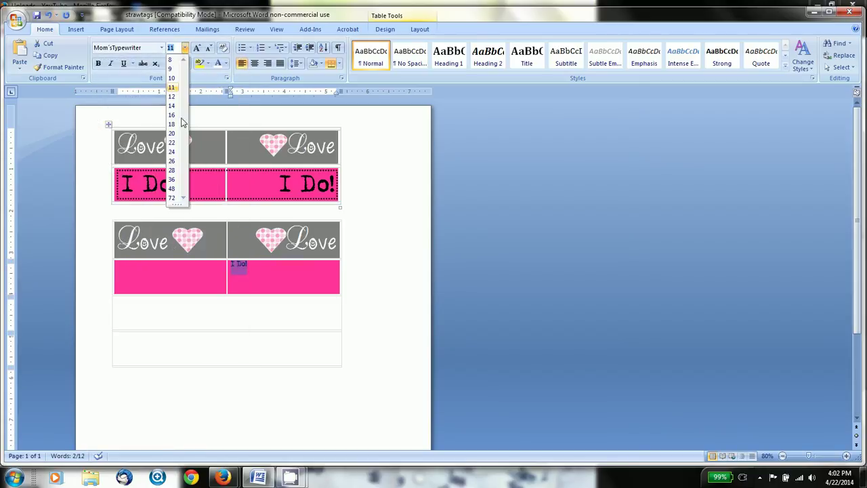
{"action": "left_click", "coordinate": [172, 179]}
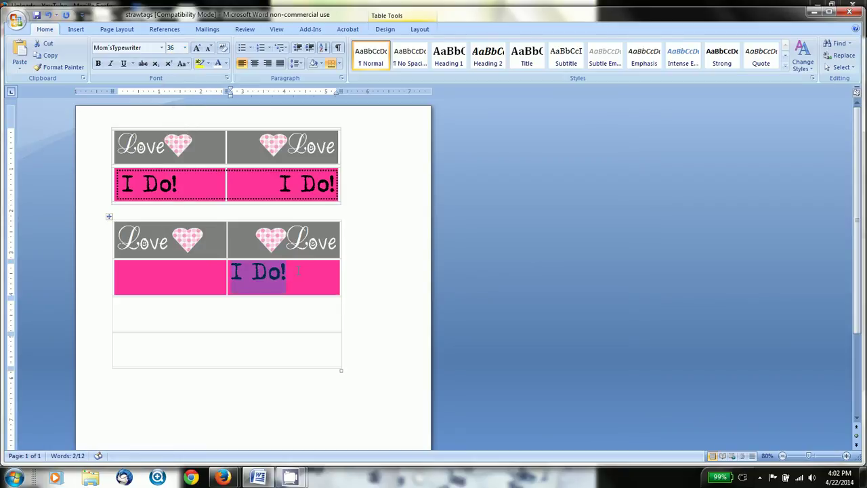
Set the new "I Do!" text's paragraph spacing to 0 pt after and its line spacing to Single
{"action": "left_click", "coordinate": [298, 64]}
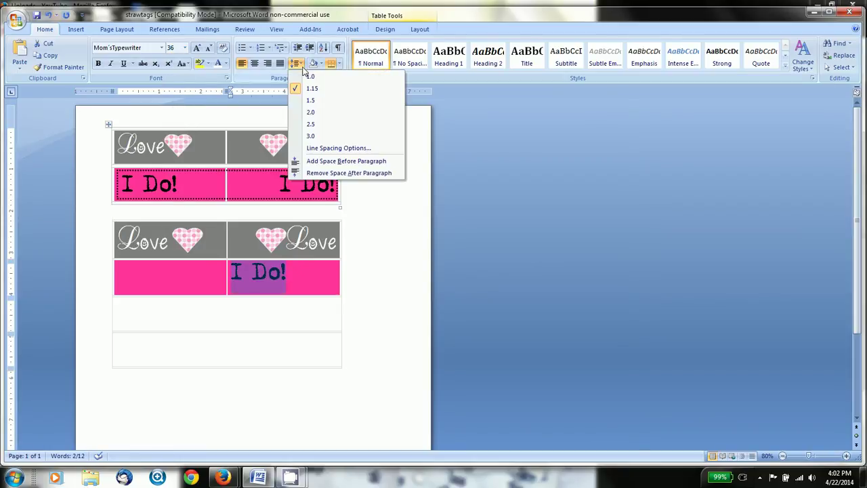
{"action": "left_click", "coordinate": [318, 147]}
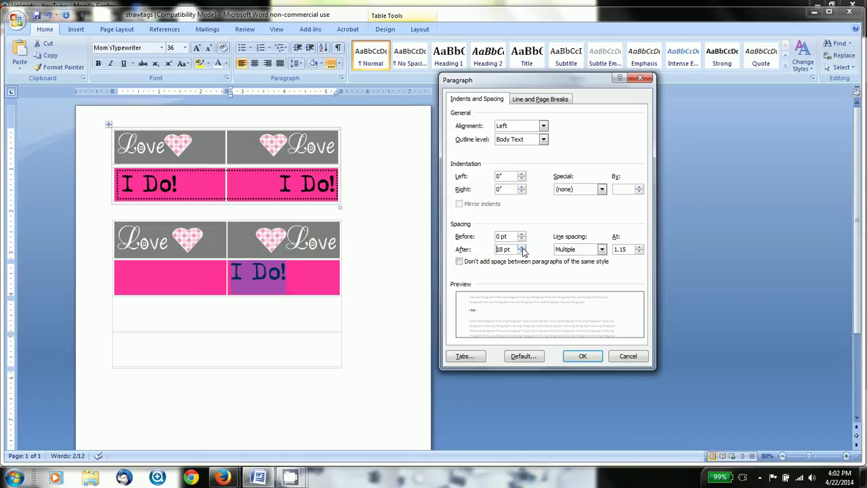
{"action": "left_click", "coordinate": [522, 252]}
{"action": "left_click", "coordinate": [522, 252]}
{"action": "left_click", "coordinate": [602, 249]}
{"action": "left_click", "coordinate": [569, 258]}
{"action": "left_click", "coordinate": [583, 355]}
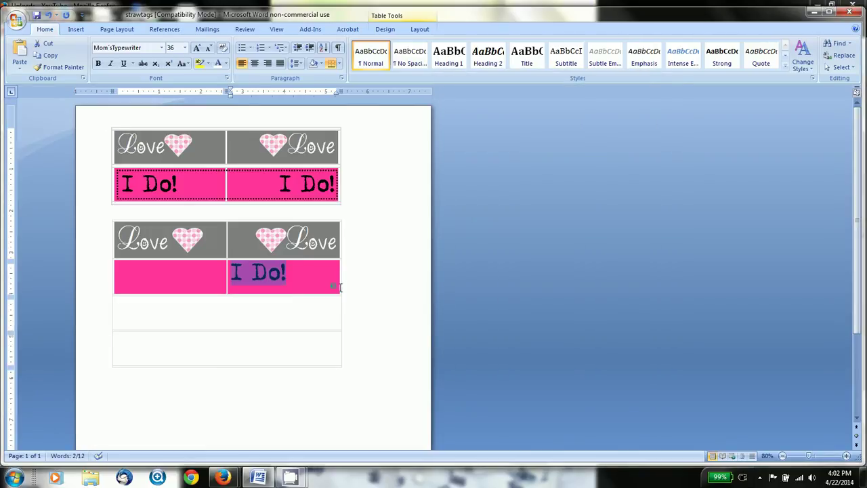
Align the "I Do!" text in the new pink row's second cell to center right
{"action": "right_click", "coordinate": [280, 277]}
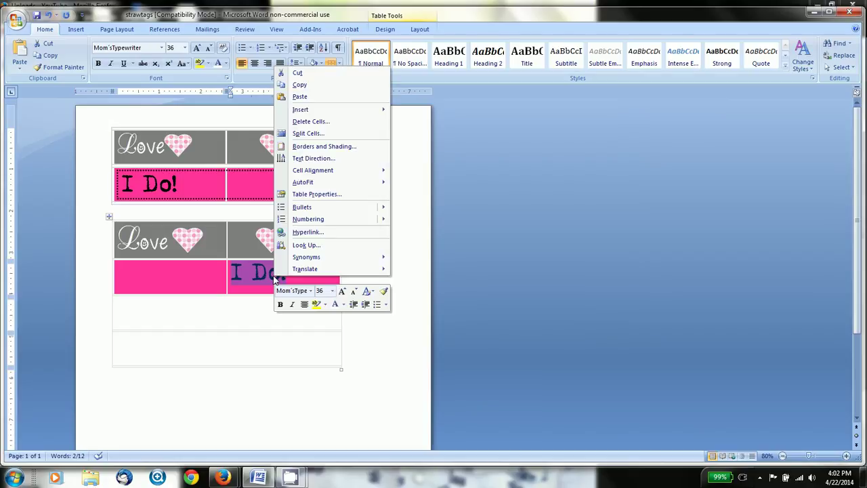
{"action": "mouse_move", "coordinate": [351, 171]}
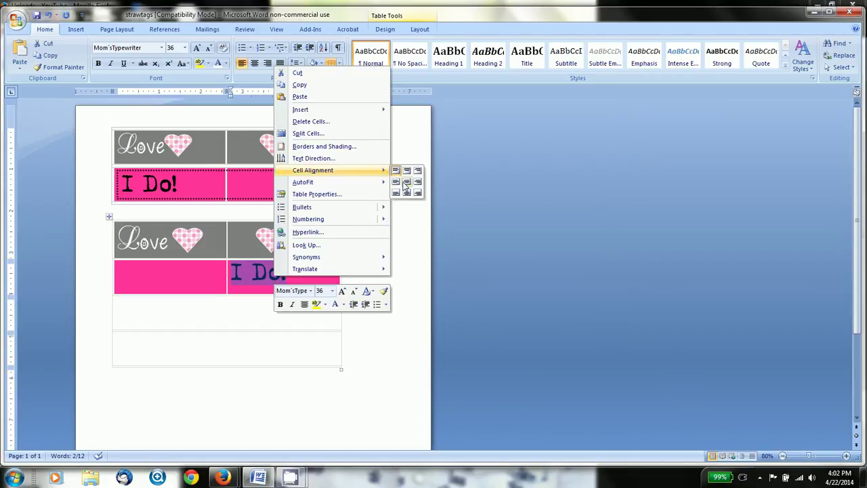
{"action": "left_click", "coordinate": [418, 182]}
{"action": "left_click", "coordinate": [333, 275]}
Copy the "I Do!" cell into the first cell of the same pink row and align the copy center left
{"action": "triple_click", "coordinate": [335, 279]}
{"action": "key", "text": "ctrl+c"}
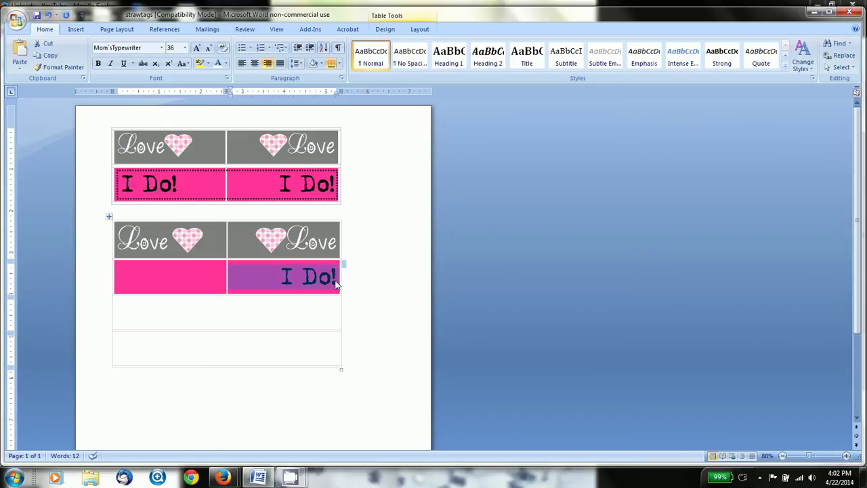
{"action": "left_click", "coordinate": [225, 279]}
{"action": "key", "text": "ctrl+v"}
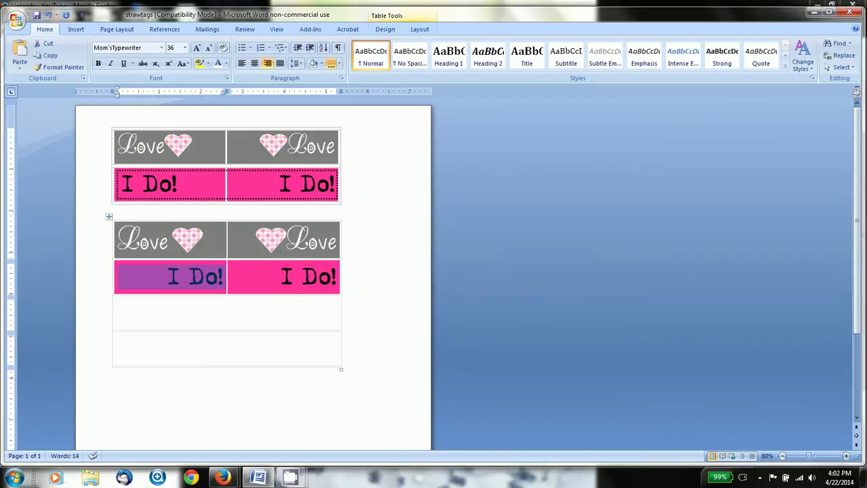
{"action": "right_click", "coordinate": [164, 274]}
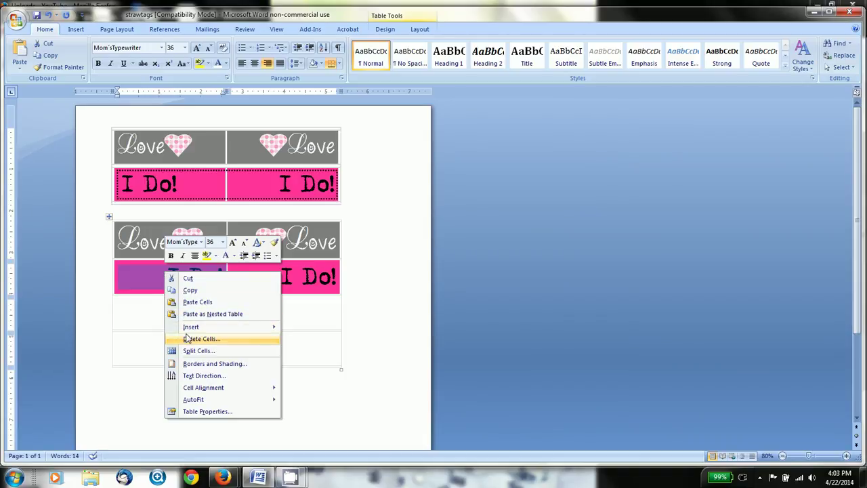
{"action": "mouse_move", "coordinate": [206, 389]}
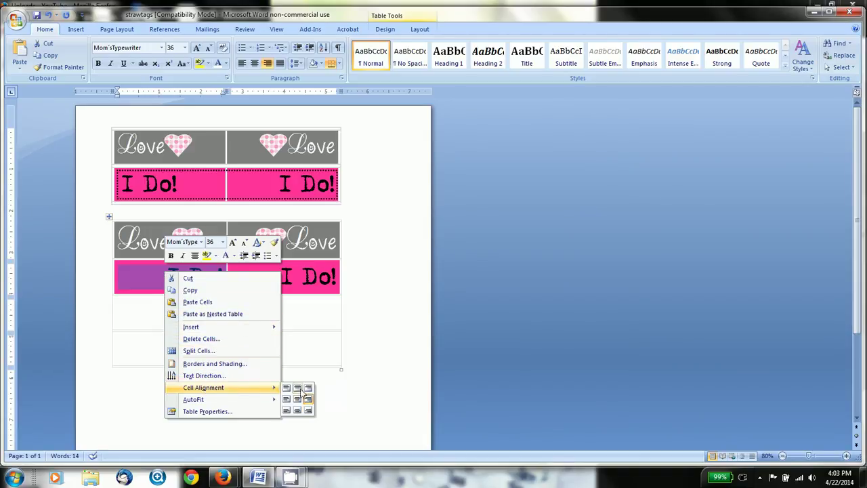
{"action": "left_click", "coordinate": [287, 399]}
{"action": "left_click", "coordinate": [271, 343]}
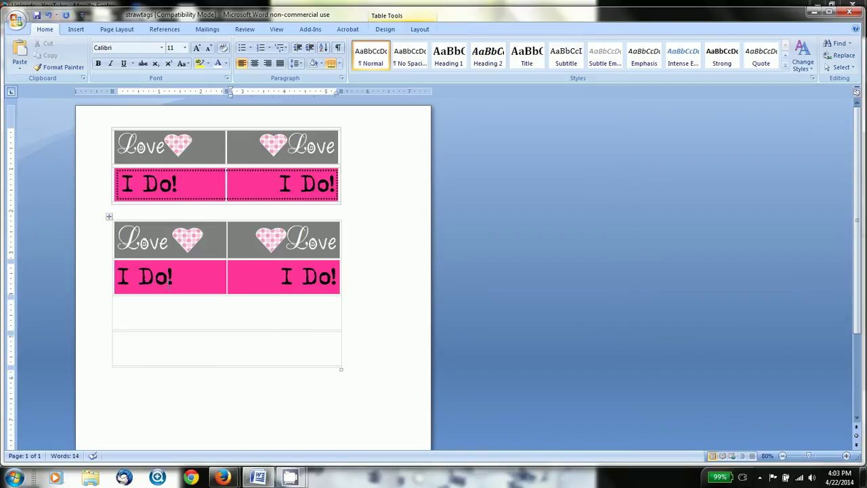
Shade both cells in the third row of the new table gray to match its Love row
{"action": "left_click", "coordinate": [193, 318]}
{"action": "left_click_drag", "start_coordinate": [156, 313], "coordinate": [273, 312]}
{"action": "right_click", "coordinate": [273, 311]}
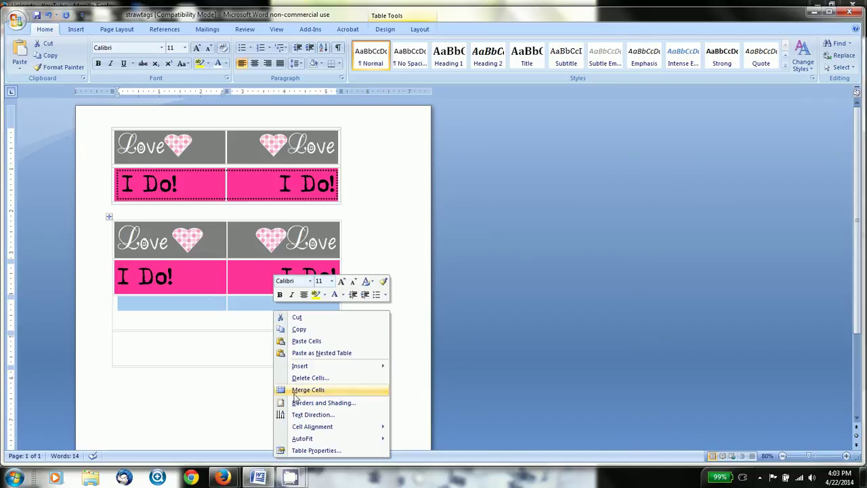
{"action": "left_click", "coordinate": [302, 451]}
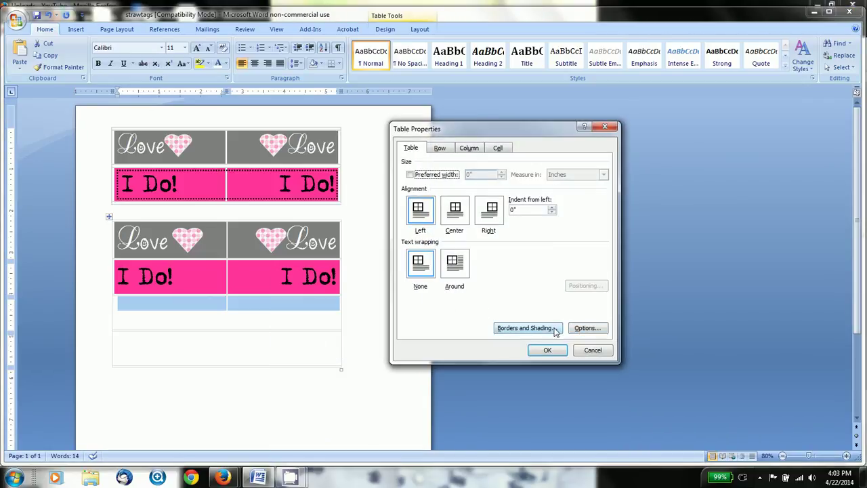
{"action": "left_click", "coordinate": [554, 330]}
{"action": "left_click", "coordinate": [392, 145]}
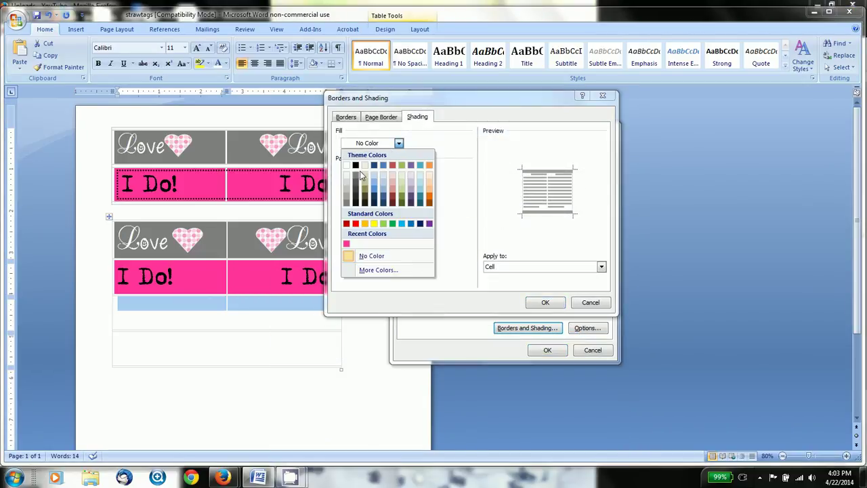
{"action": "left_click", "coordinate": [357, 175]}
{"action": "left_click", "coordinate": [544, 302]}
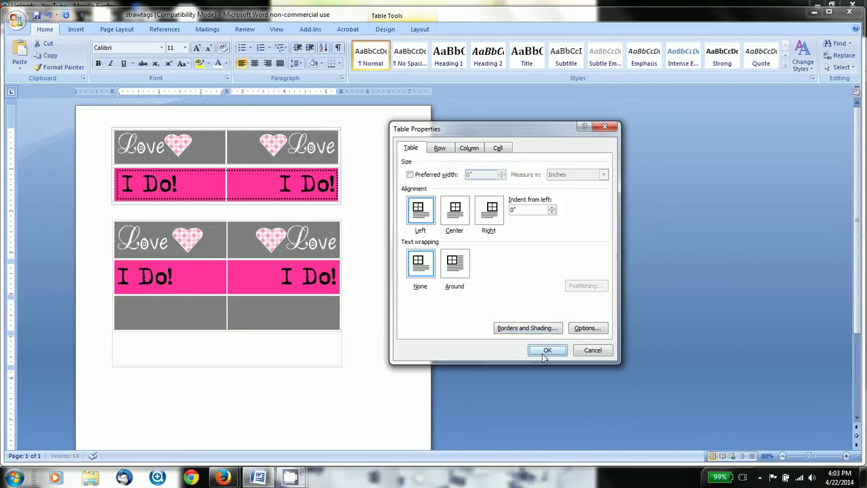
{"action": "left_click", "coordinate": [548, 349]}
Shade both cells in the fourth row of the new table with the recently used hot pink
{"action": "left_click_drag", "start_coordinate": [173, 351], "coordinate": [246, 350]}
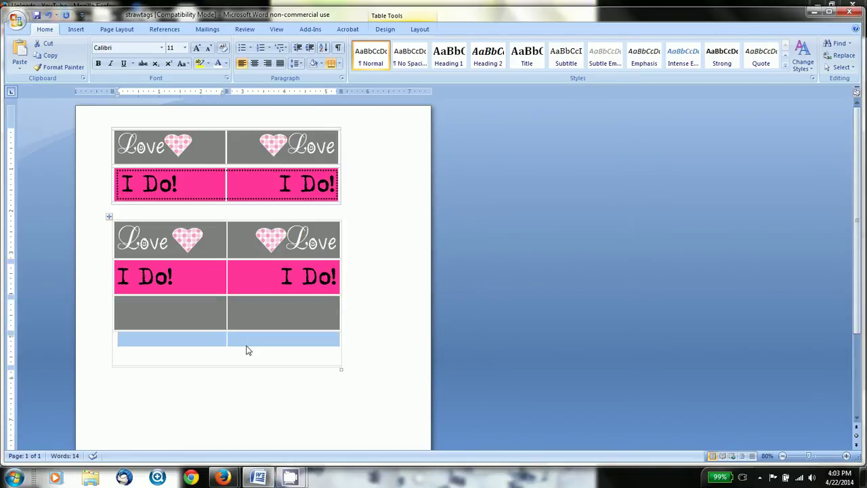
{"action": "right_click", "coordinate": [246, 349]}
{"action": "left_click", "coordinate": [268, 343]}
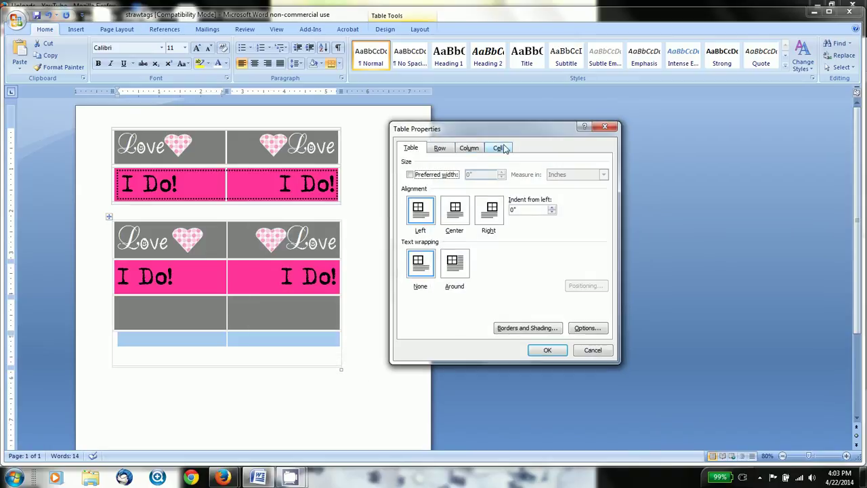
{"action": "left_click", "coordinate": [504, 328]}
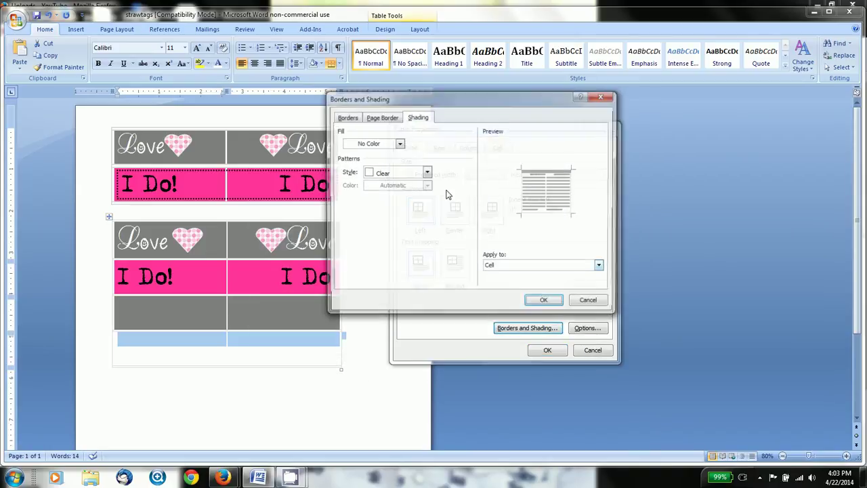
{"action": "left_click", "coordinate": [396, 144]}
{"action": "left_click", "coordinate": [347, 245]}
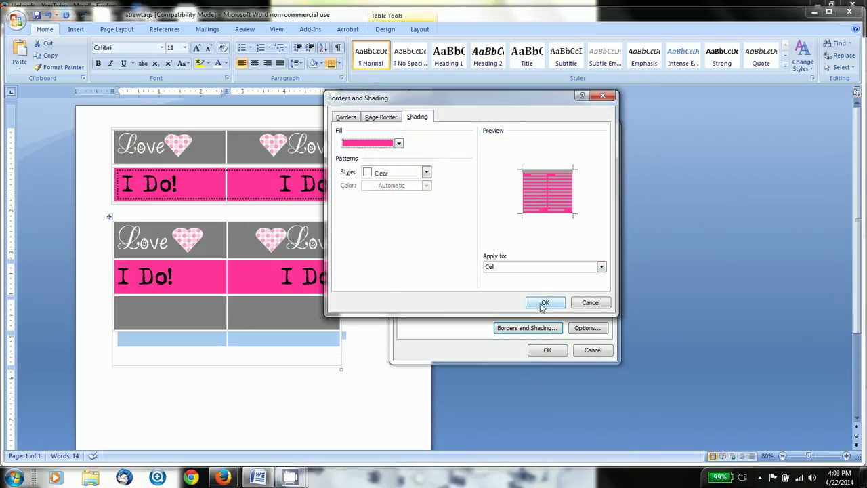
{"action": "left_click", "coordinate": [545, 302]}
{"action": "left_click", "coordinate": [548, 350]}
Copy the new table's Love row with its hearts into the empty gray third row
{"action": "left_click_drag", "start_coordinate": [120, 241], "coordinate": [306, 245]}
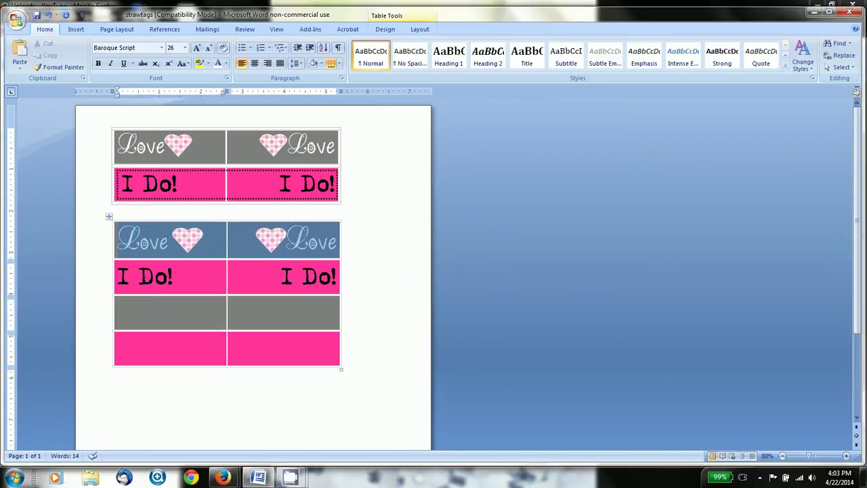
{"action": "right_click", "coordinate": [306, 245]}
{"action": "left_click", "coordinate": [320, 258]}
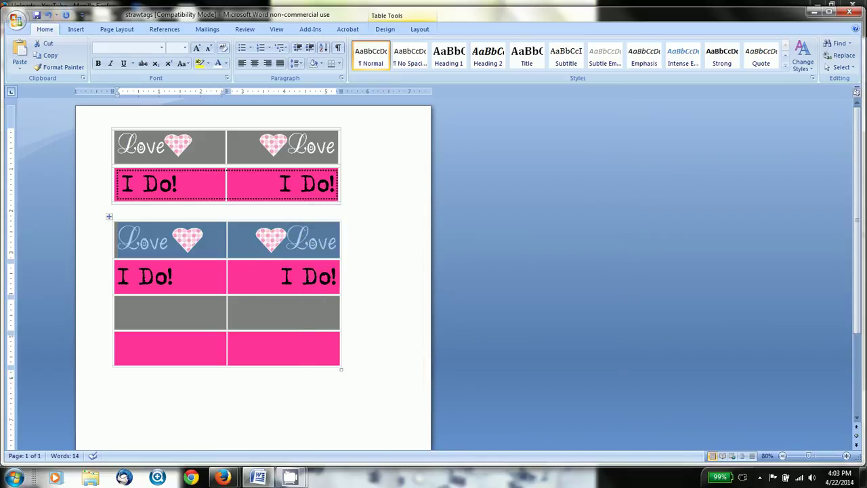
{"action": "left_click", "coordinate": [128, 313]}
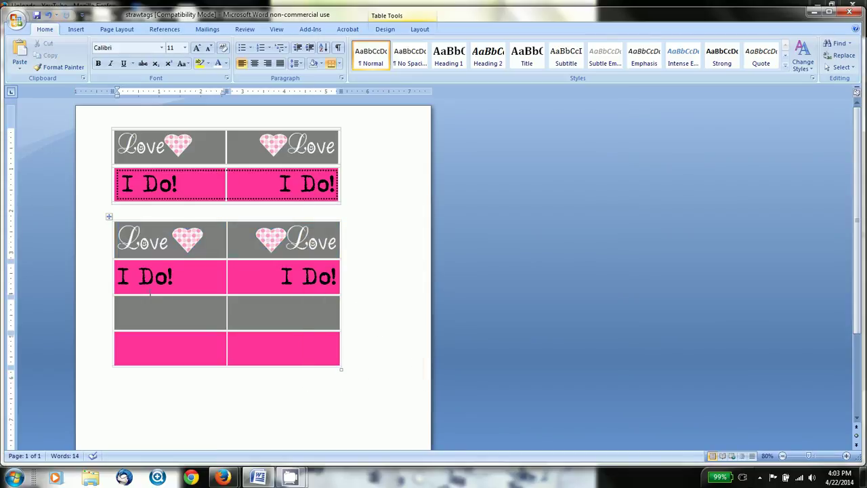
{"action": "left_click_drag", "start_coordinate": [127, 313], "coordinate": [266, 313]}
{"action": "right_click", "coordinate": [266, 311]}
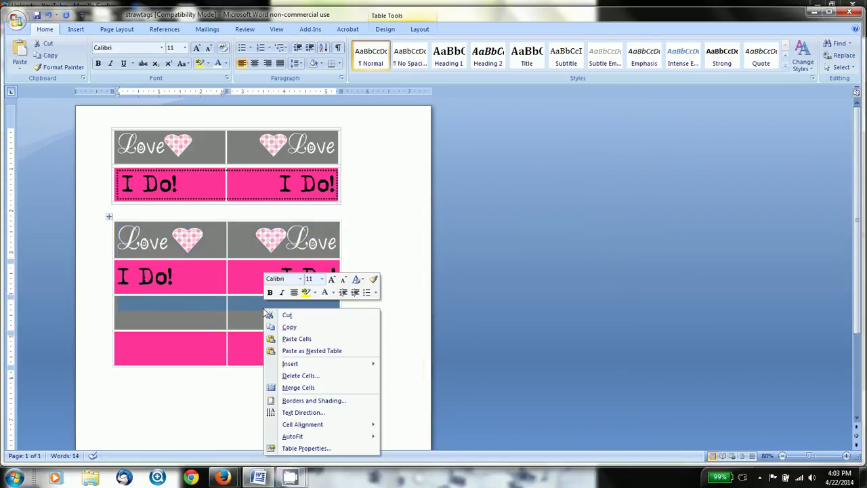
{"action": "left_click", "coordinate": [296, 339]}
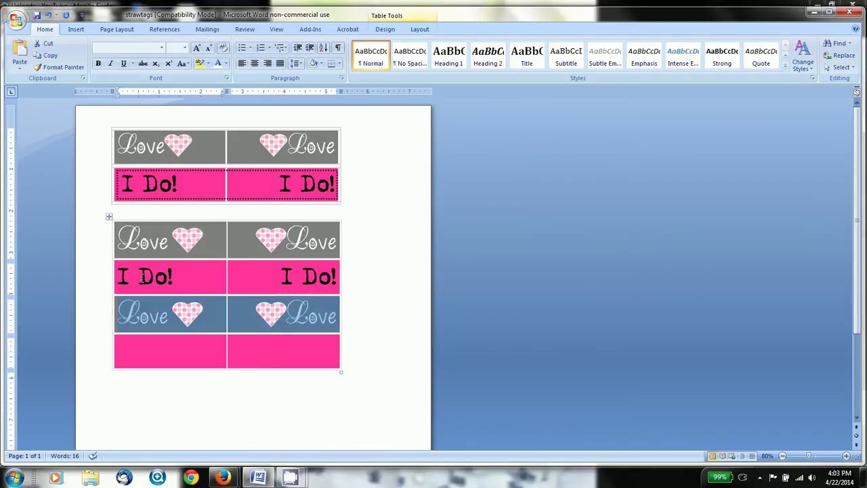
Copy the new table's "I Do!" row into the empty pink fourth row
{"action": "left_click_drag", "start_coordinate": [119, 277], "coordinate": [306, 276]}
{"action": "right_click", "coordinate": [309, 278]}
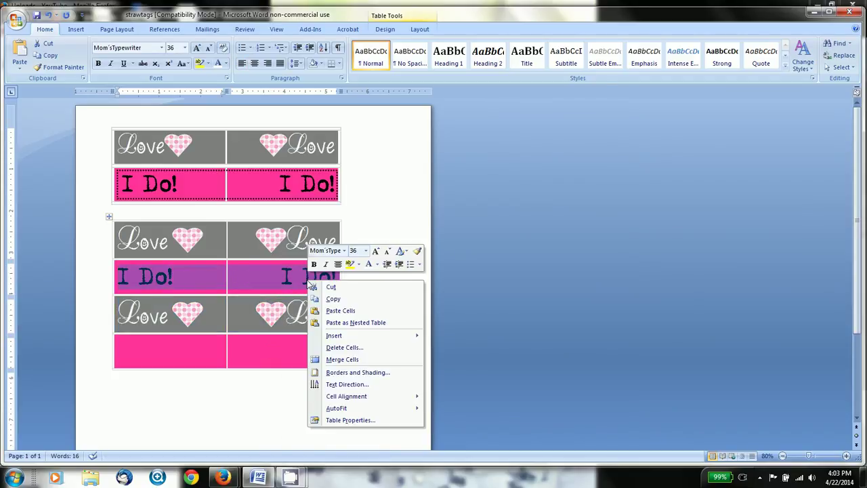
{"action": "left_click", "coordinate": [315, 303]}
{"action": "left_click_drag", "start_coordinate": [120, 342], "coordinate": [254, 346]}
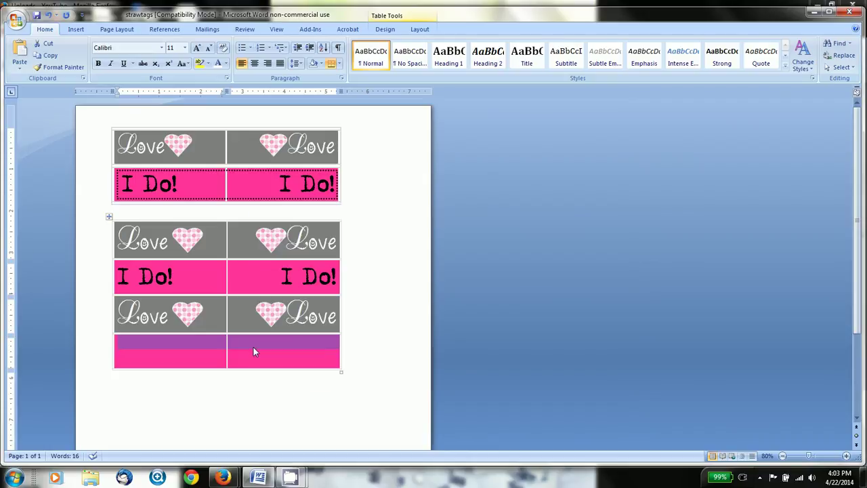
{"action": "right_click", "coordinate": [253, 347]}
{"action": "left_click", "coordinate": [286, 231]}
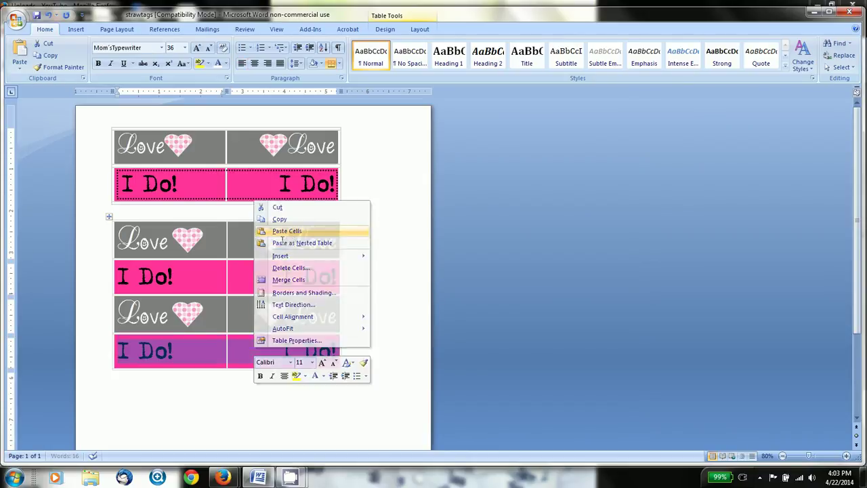
{"action": "left_click", "coordinate": [391, 261]}
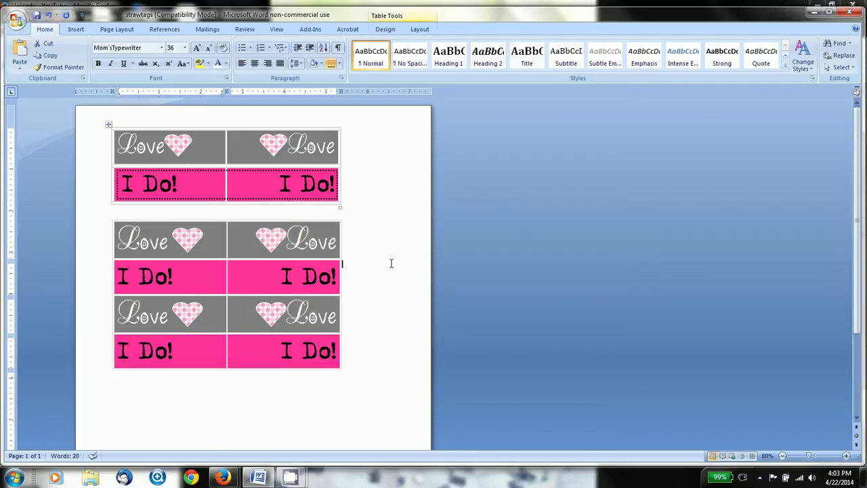
Draw a rectangle about 0.73" high and 5.26" wide and place it over the new table's first "I Do!" row
{"action": "left_click", "coordinate": [77, 31]}
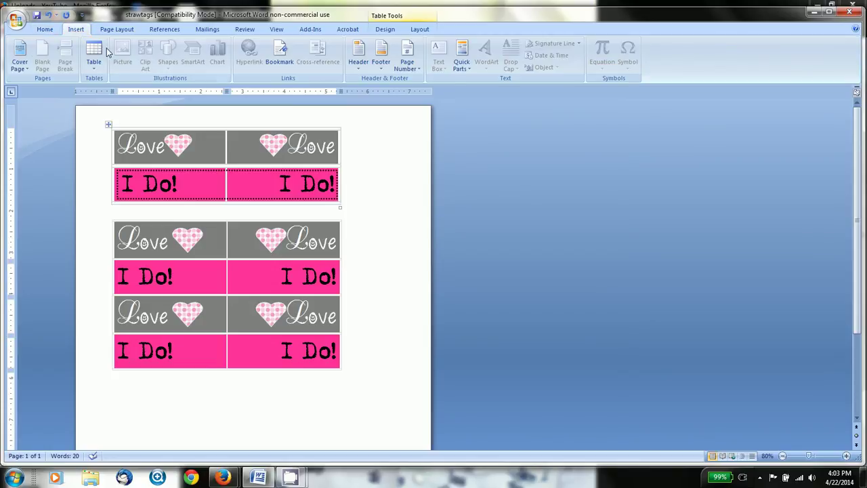
{"action": "left_click", "coordinate": [192, 272]}
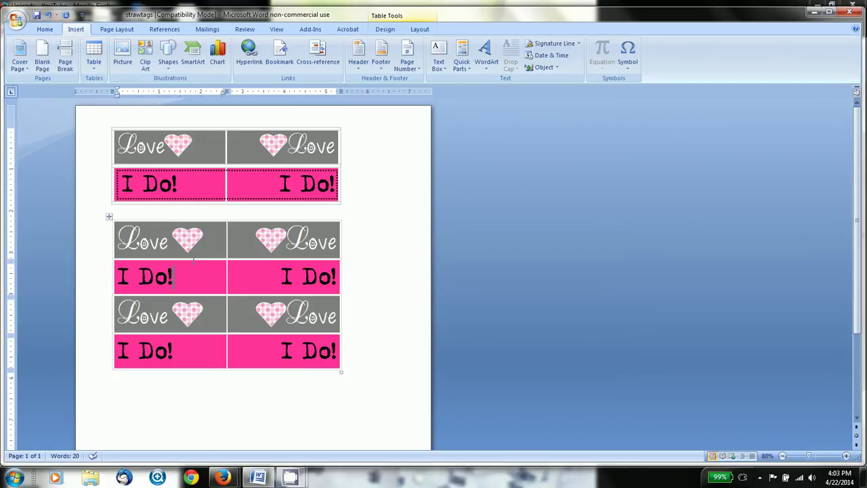
{"action": "left_click", "coordinate": [168, 55]}
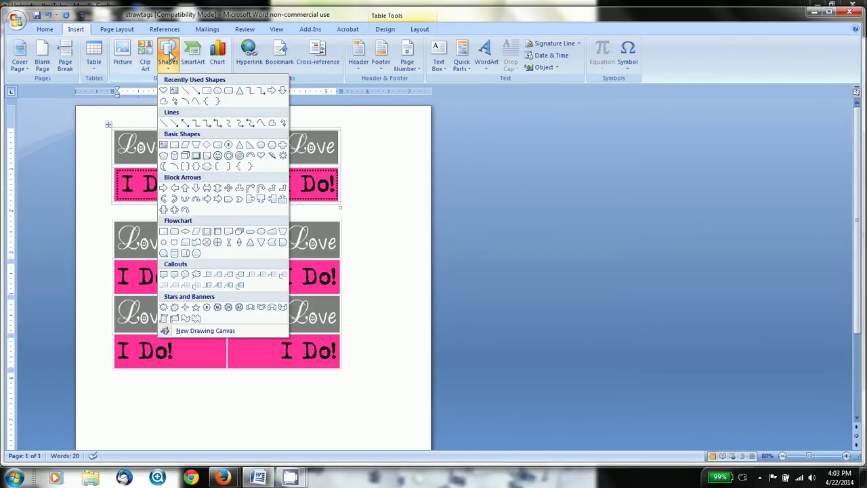
{"action": "left_click", "coordinate": [207, 91]}
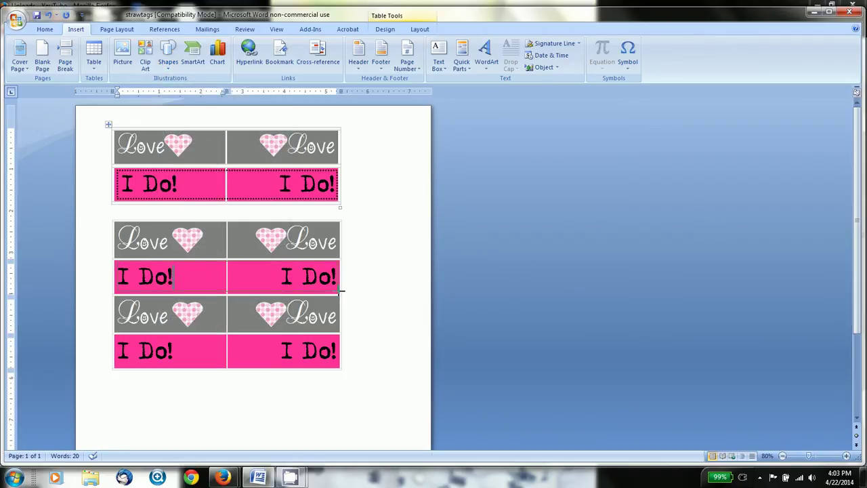
{"action": "left_click_drag", "start_coordinate": [341, 290], "coordinate": [342, 288]}
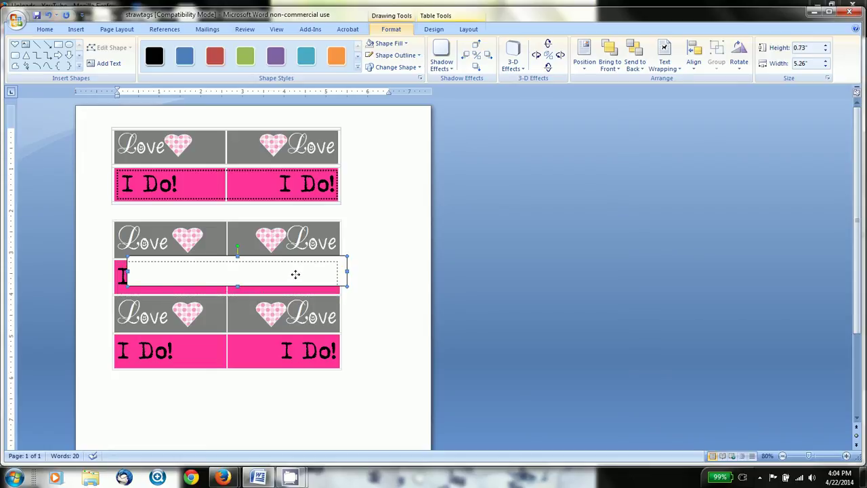
{"action": "left_click_drag", "start_coordinate": [295, 274], "coordinate": [286, 281]}
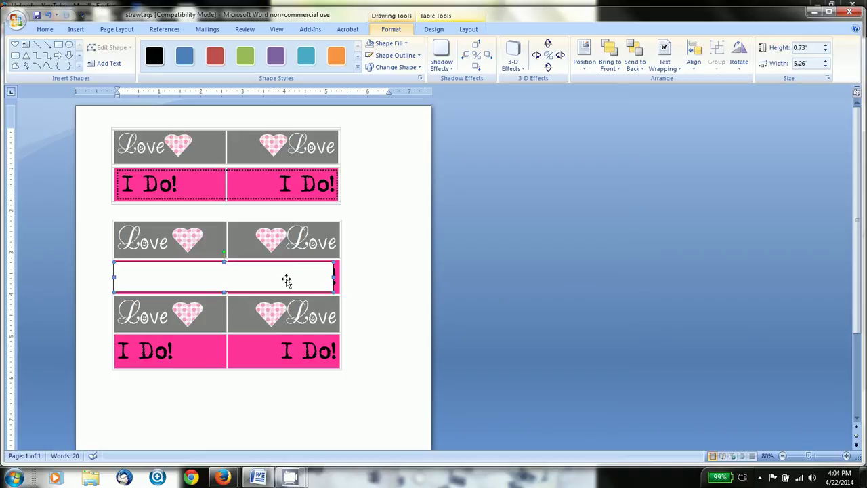
Give the rectangle no fill and a square-dot outline with a 2¼ pt weight
{"action": "left_click", "coordinate": [393, 44]}
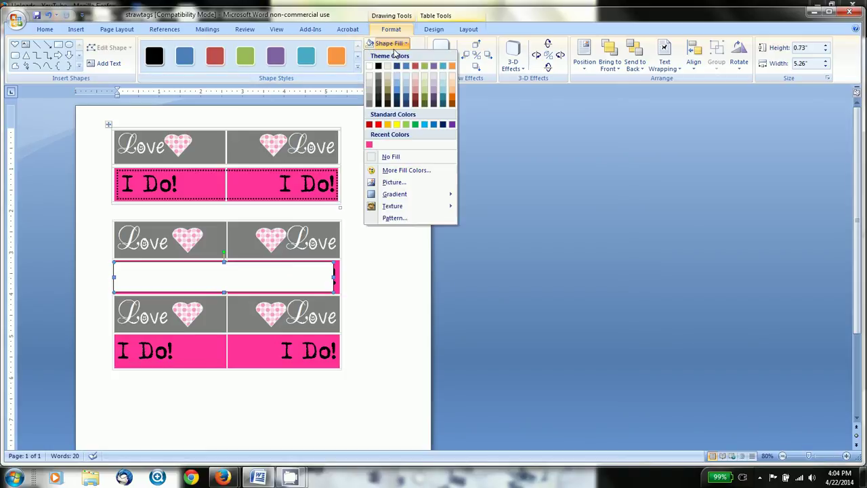
{"action": "left_click", "coordinate": [391, 157]}
{"action": "left_click", "coordinate": [396, 54]}
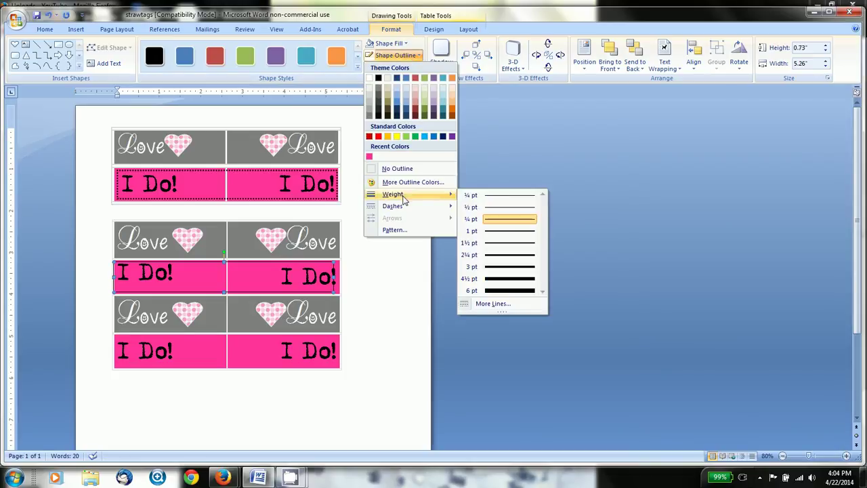
{"action": "mouse_move", "coordinate": [403, 206]}
{"action": "left_click", "coordinate": [475, 226]}
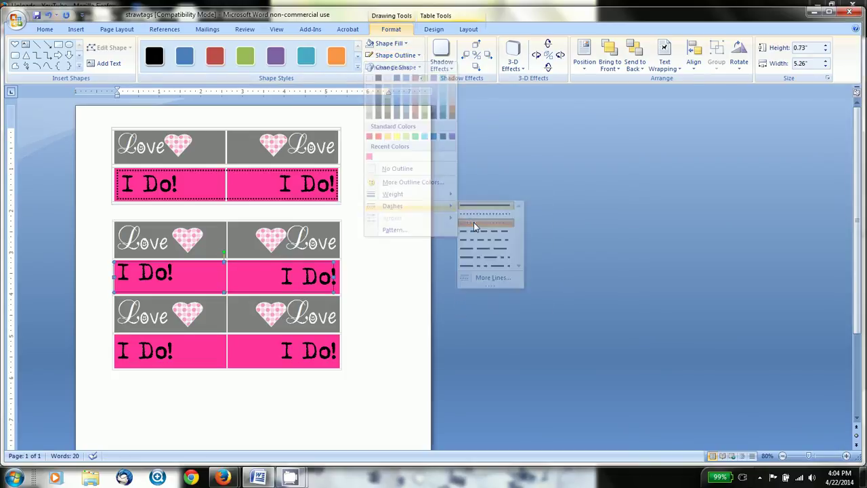
{"action": "left_click", "coordinate": [396, 55]}
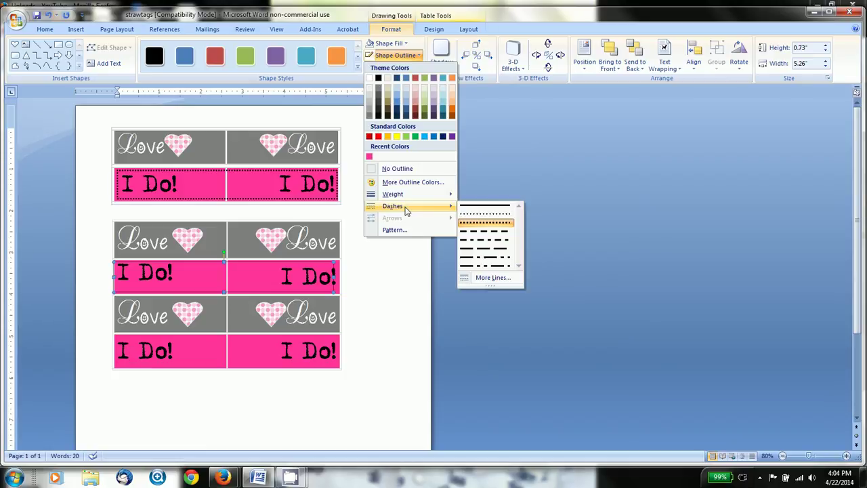
{"action": "mouse_move", "coordinate": [448, 195]}
{"action": "left_click", "coordinate": [473, 259]}
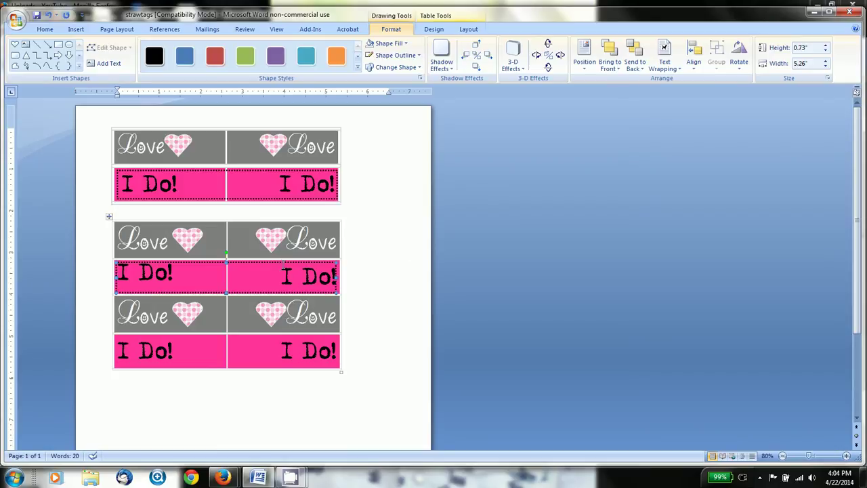
Delete the left cell's "I Do!" text in the new table's first pink row and adjust the dotted rectangle's position over that row
{"action": "left_click_drag", "start_coordinate": [175, 274], "coordinate": [119, 273]}
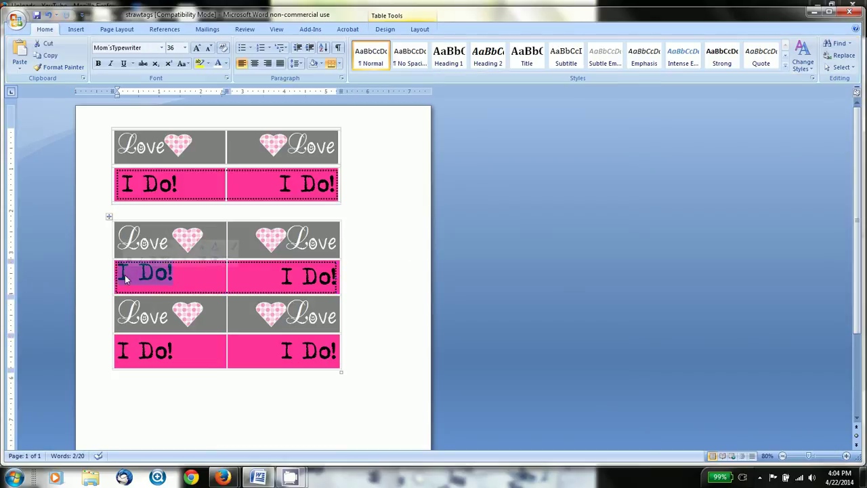
{"action": "key", "text": "Delete"}
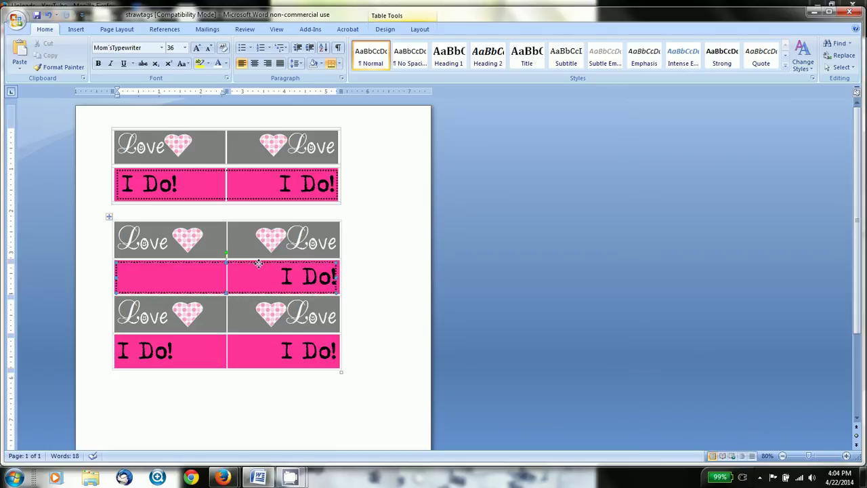
{"action": "left_click", "coordinate": [370, 278]}
{"action": "left_click", "coordinate": [267, 262]}
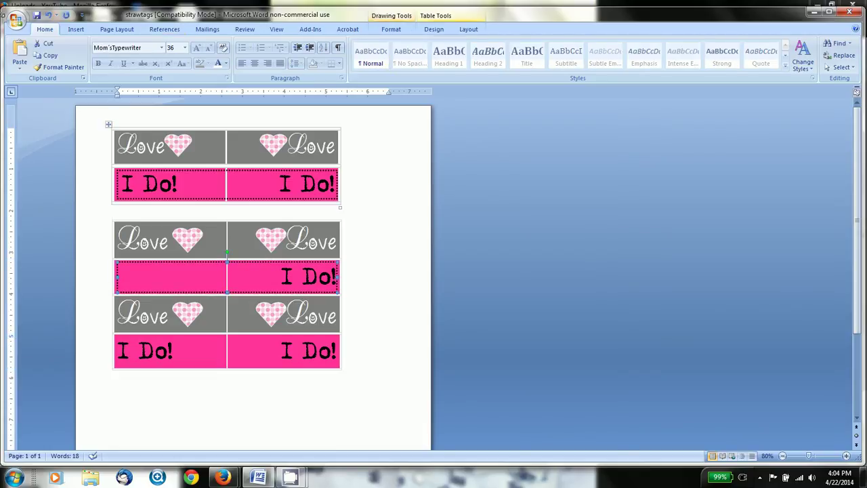
Draw a text box about 0.73" high and 1.51" wide over the emptied pink cell
{"action": "left_click", "coordinate": [75, 29]}
{"action": "left_click", "coordinate": [436, 65]}
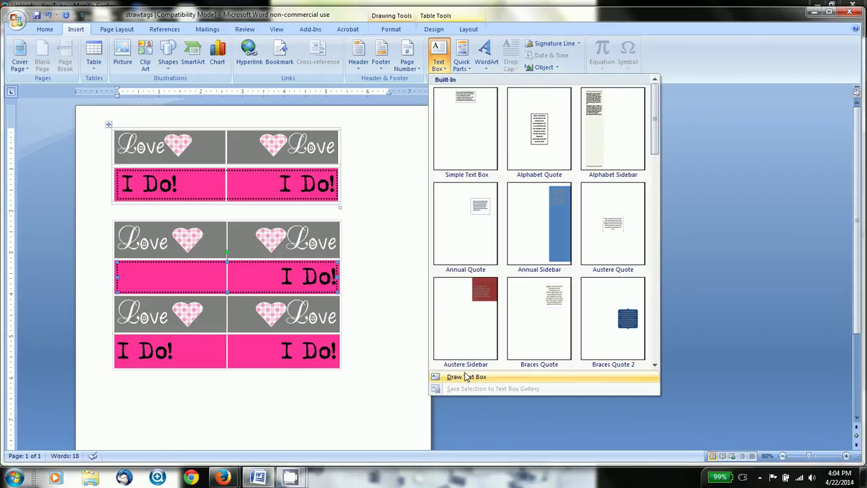
{"action": "left_click", "coordinate": [466, 377]}
{"action": "left_click", "coordinate": [116, 263]}
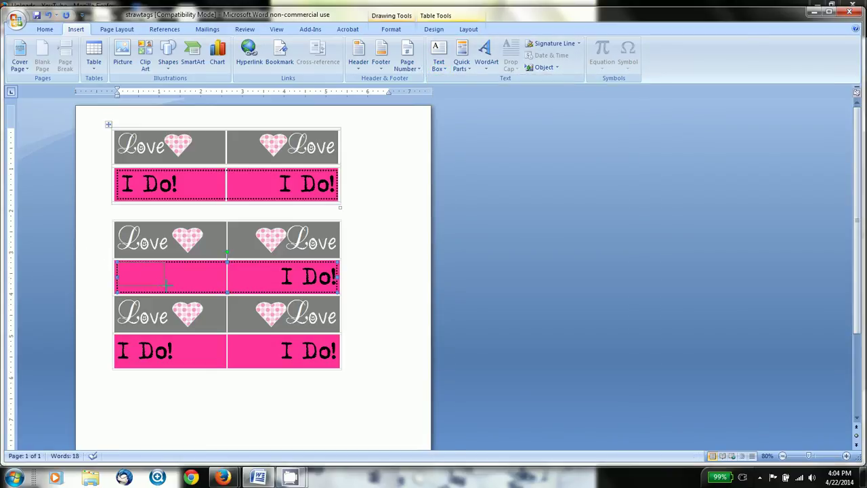
{"action": "left_click_drag", "start_coordinate": [171, 289], "coordinate": [180, 294]}
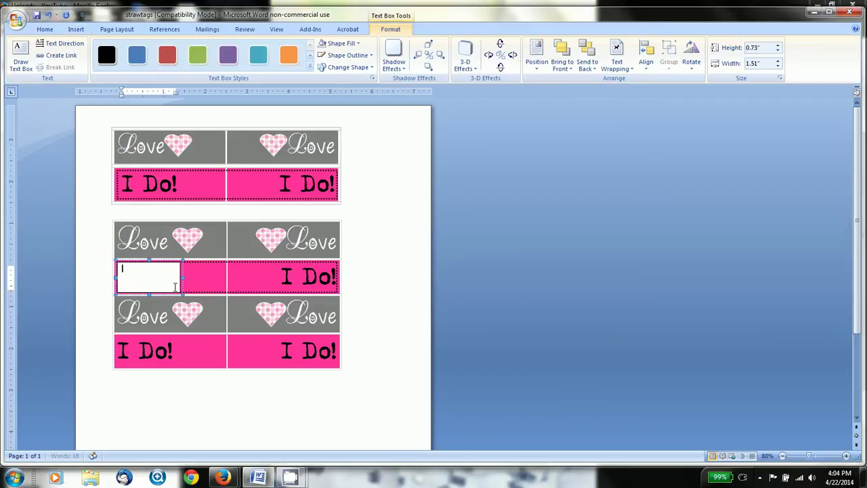
Copy the right cell's "I Do!" text into the text box and widen the box to about 1.96"
{"action": "left_click_drag", "start_coordinate": [284, 277], "coordinate": [336, 277]}
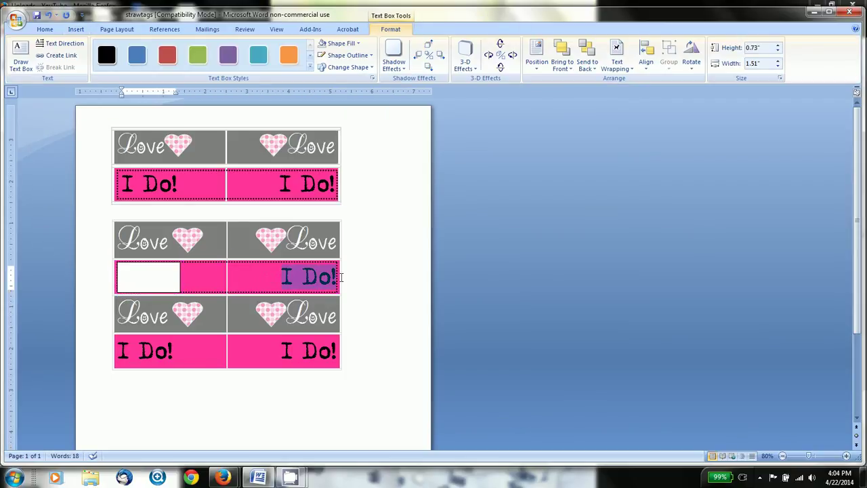
{"action": "left_click", "coordinate": [128, 274]}
{"action": "type", "text": "I"}
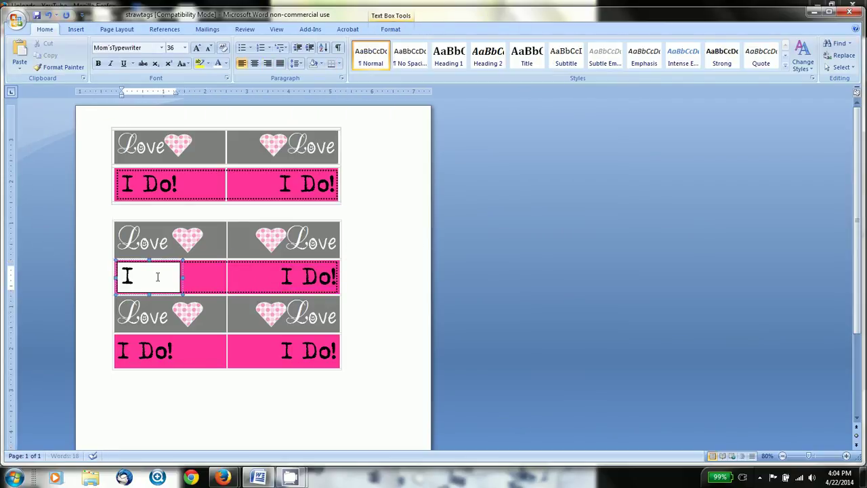
{"action": "left_click_drag", "start_coordinate": [183, 276], "coordinate": [200, 277]}
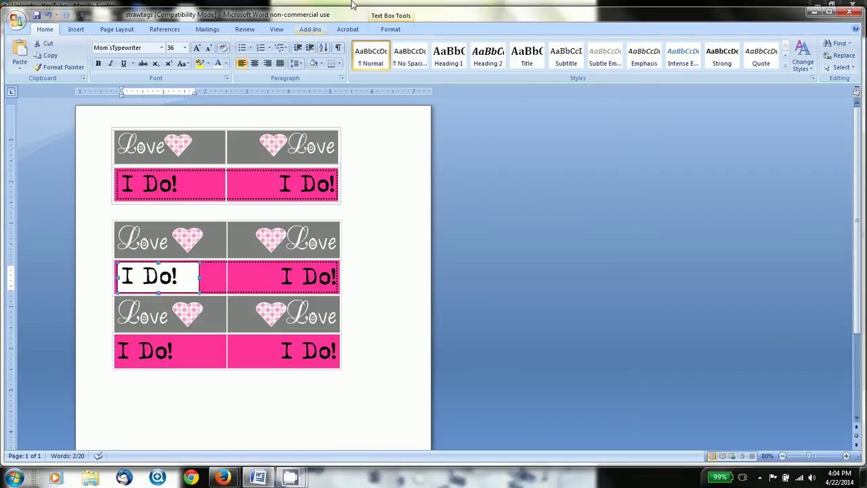
Give the "I Do!" text box no fill and no outline
{"action": "left_click", "coordinate": [383, 32]}
{"action": "left_click", "coordinate": [339, 42]}
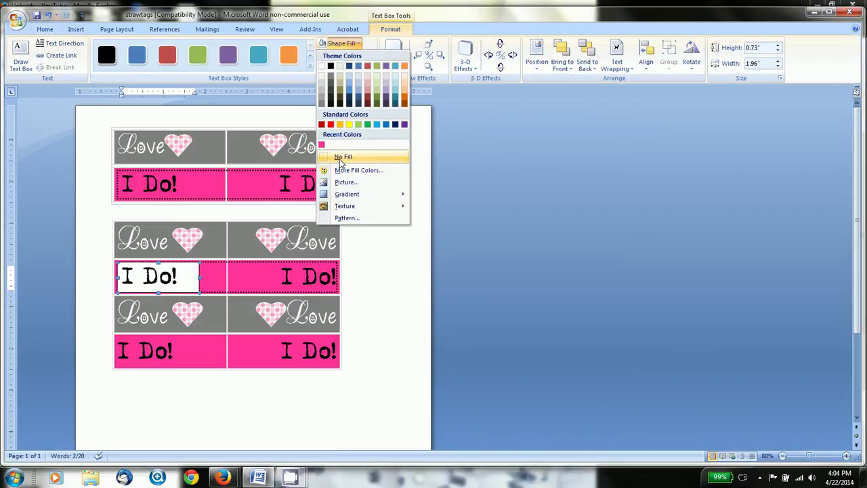
{"action": "left_click", "coordinate": [343, 156]}
{"action": "left_click", "coordinate": [346, 54]}
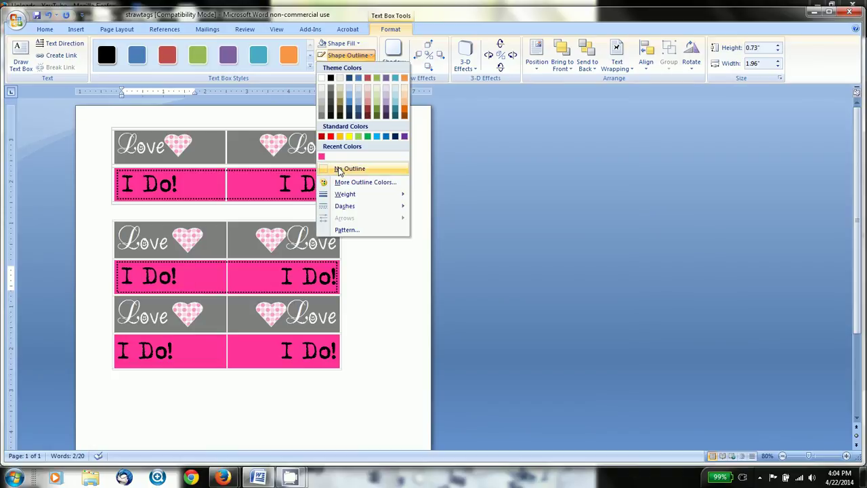
{"action": "left_click", "coordinate": [342, 169]}
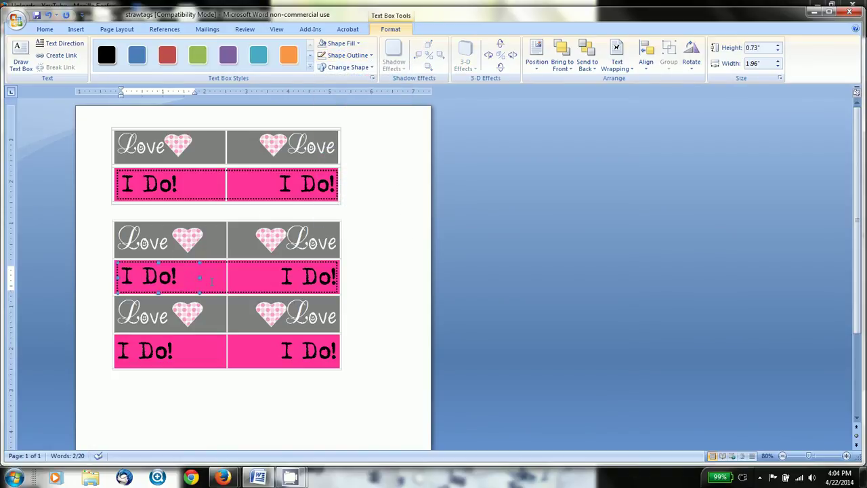
{"action": "left_click", "coordinate": [397, 280]}
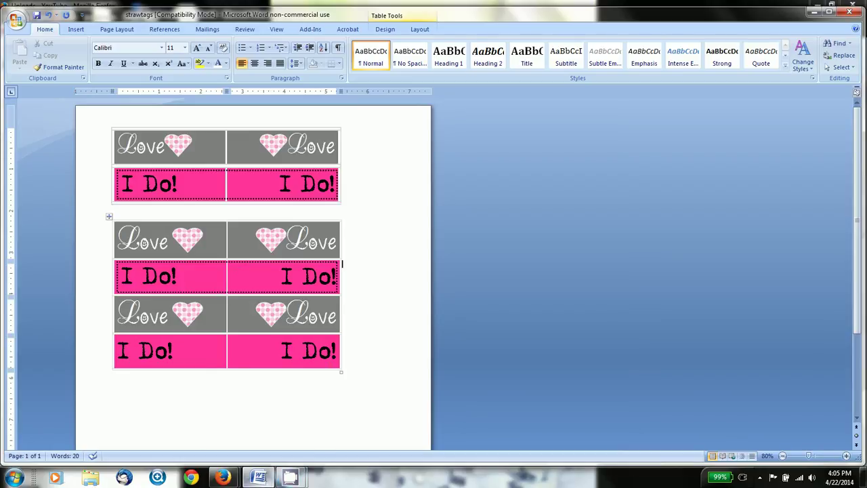
Switch to Firefox, view the baby shower guide's Printables page and look through the party planning blog's Free Printables page
{"action": "mouse_move", "coordinate": [258, 478]}
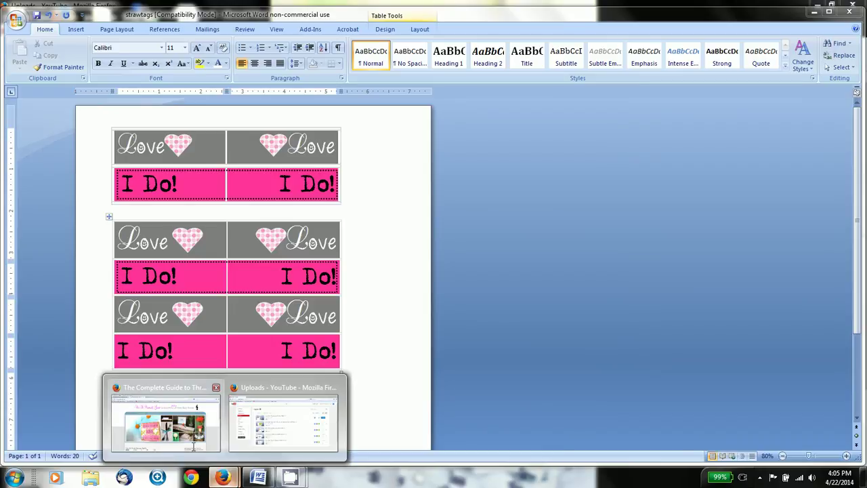
{"action": "left_click", "coordinate": [162, 406]}
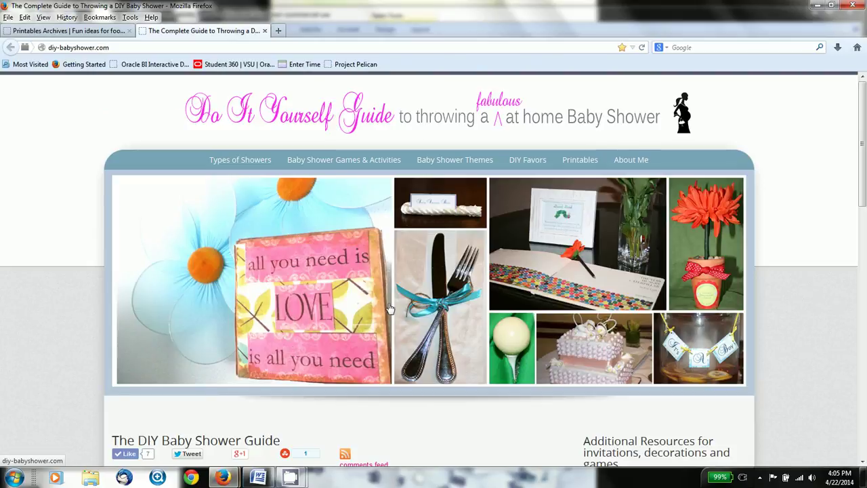
{"action": "left_click", "coordinate": [578, 168]}
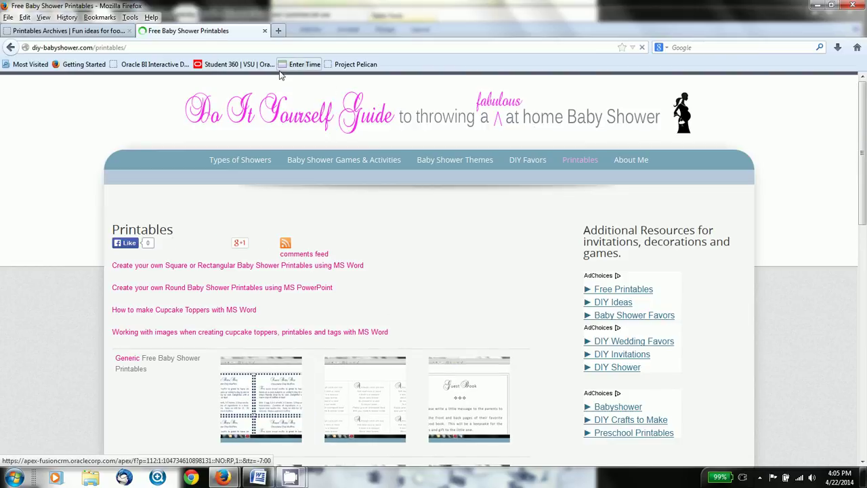
{"action": "left_click", "coordinate": [70, 32]}
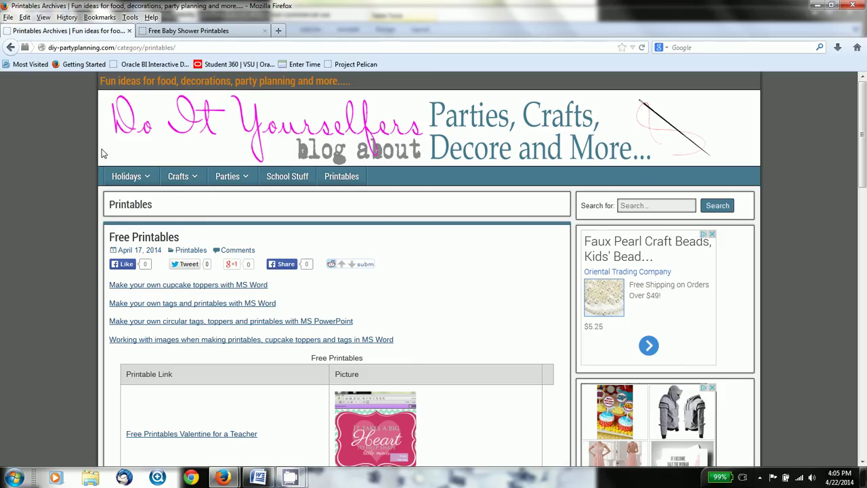
{"action": "scroll", "coordinate": [502, 271], "scroll_direction": "down", "scroll_amount": 2}
{"action": "scroll", "coordinate": [503, 271], "scroll_direction": "down", "scroll_amount": 3}
{"action": "scroll", "coordinate": [500, 274], "scroll_direction": "up", "scroll_amount": 4}
Open the party planning blog's Easter holiday category and skim the Cute Easter Egg Ideas article
{"action": "mouse_move", "coordinate": [144, 174]}
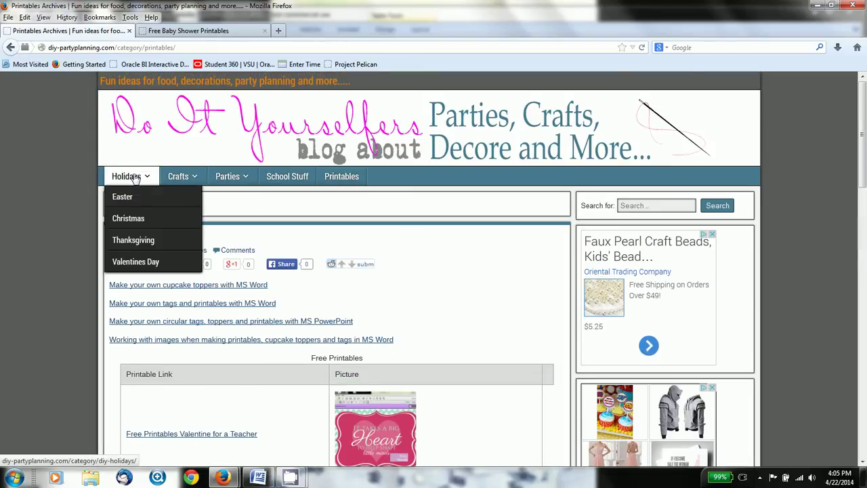
{"action": "left_click", "coordinate": [122, 197]}
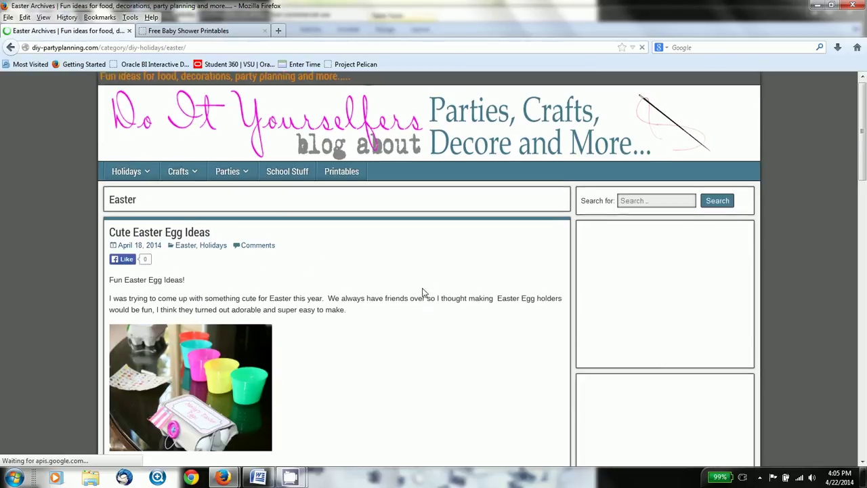
{"action": "scroll", "coordinate": [433, 284], "scroll_direction": "down", "scroll_amount": 8}
{"action": "scroll", "coordinate": [417, 303], "scroll_direction": "down", "scroll_amount": 7}
{"action": "scroll", "coordinate": [416, 304], "scroll_direction": "up", "scroll_amount": 15}
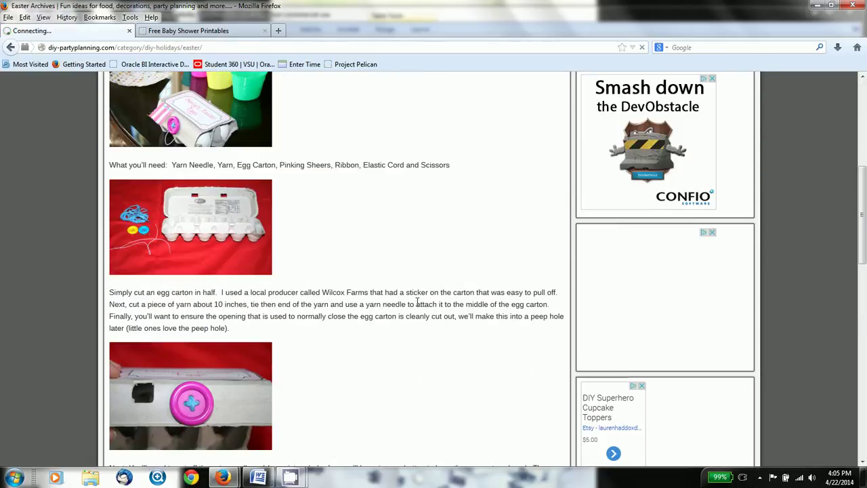
{"action": "mouse_move", "coordinate": [290, 478]}
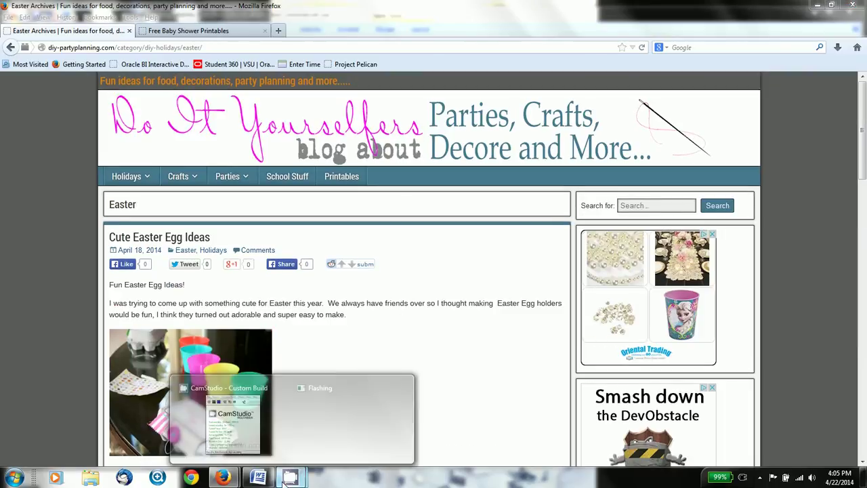
{"action": "left_click", "coordinate": [273, 448]}
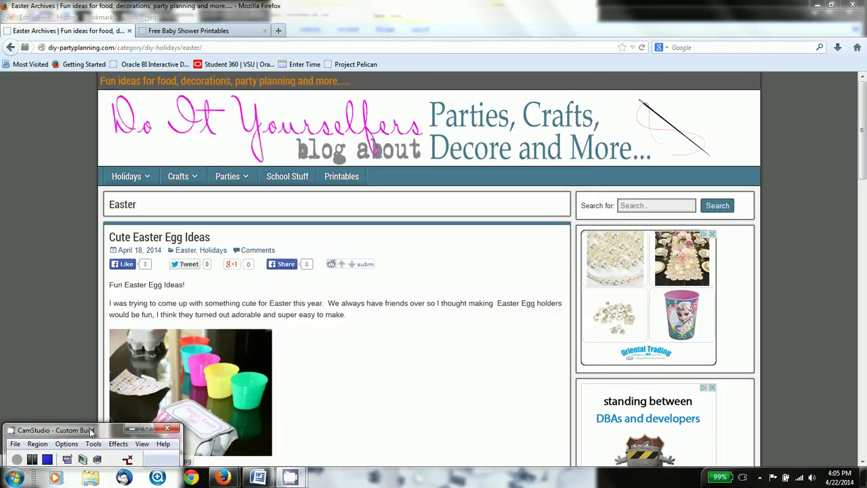